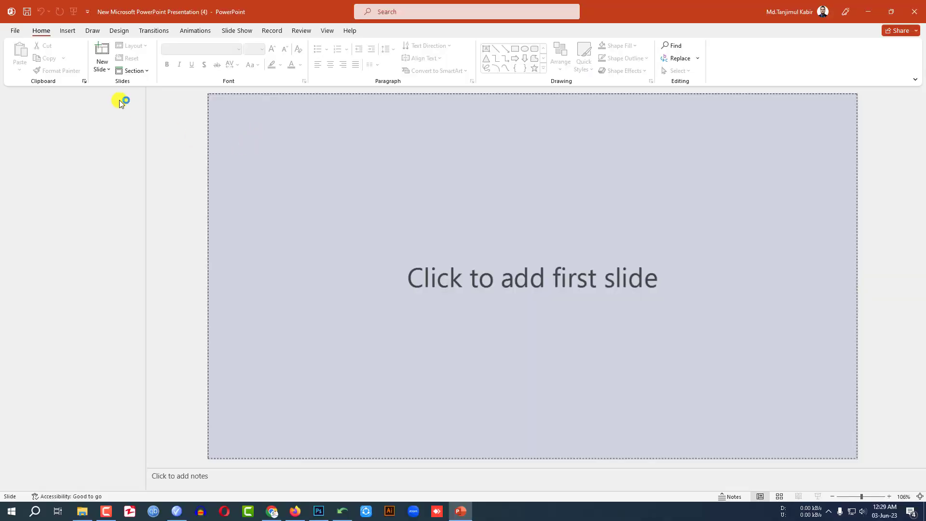
Step: Undo the last action, add a Blank-layout slide, and zoom out to 50%
key("ctrl+z")
left_click(107, 69)
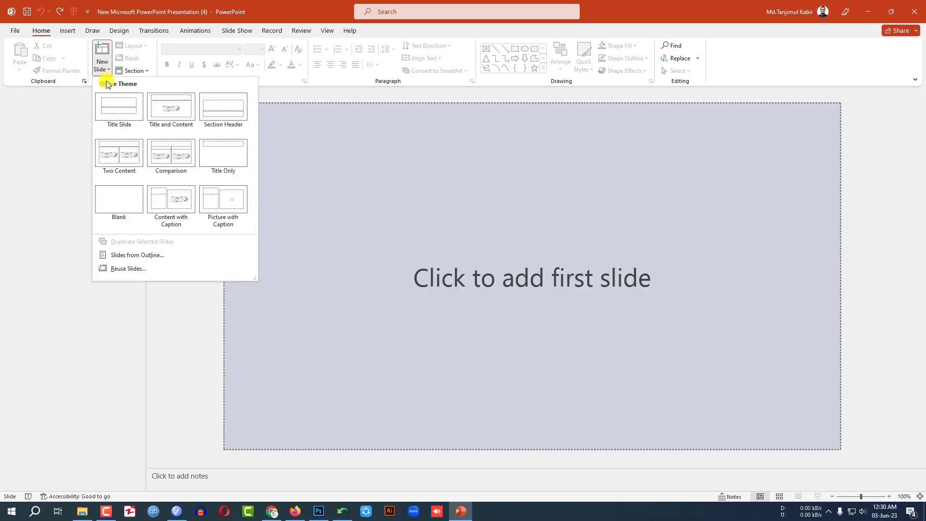
left_click(116, 197)
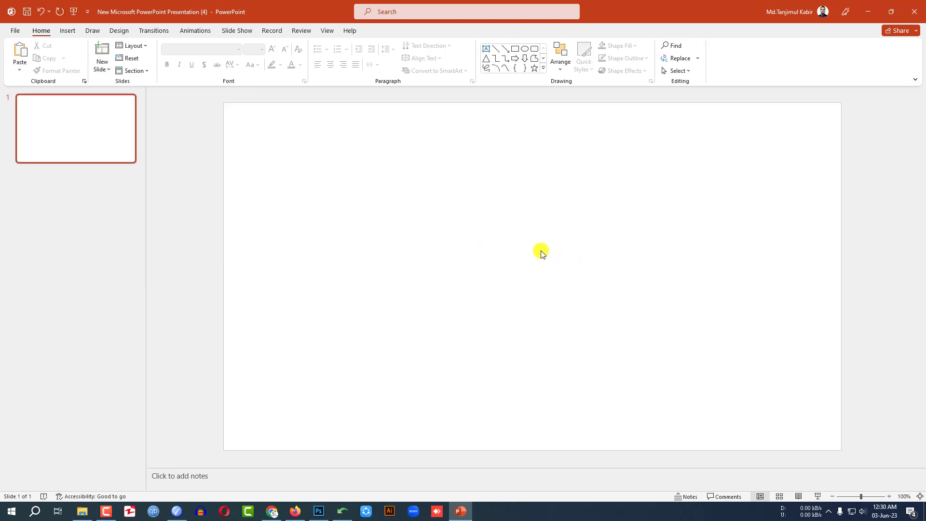
scroll(541, 253, "down", 5, "ctrl")
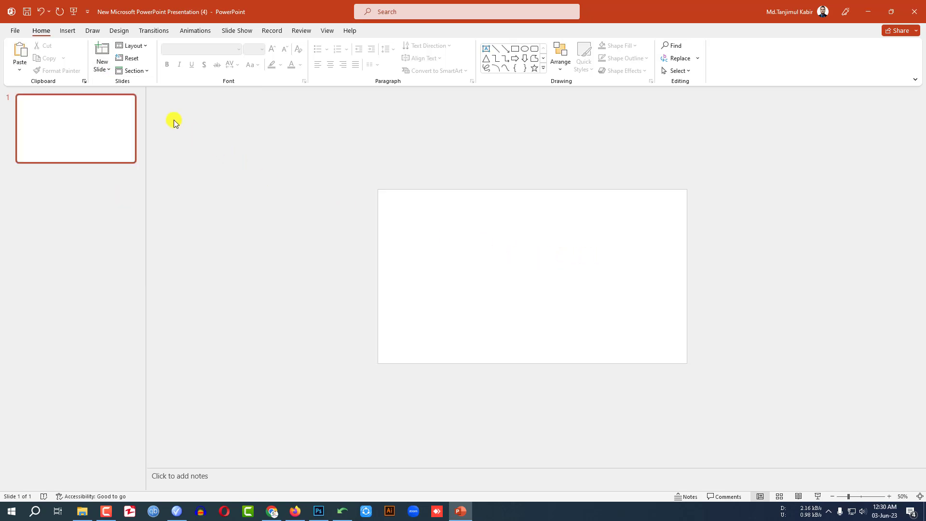
Step: Draw a rounded rectangle on the slide's right half and remove its outline
left_click(67, 31)
left_click(163, 55)
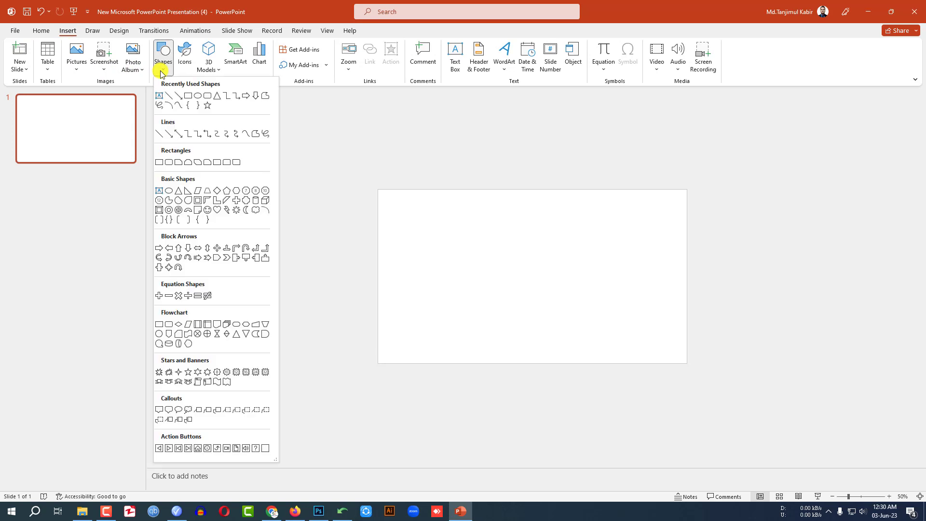
left_click(207, 98)
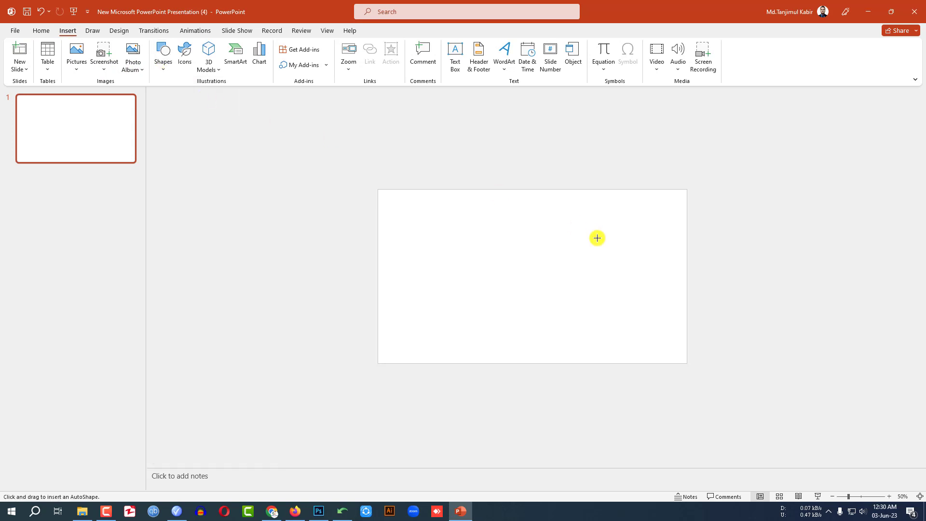
left_click_drag(509, 218, 649, 339)
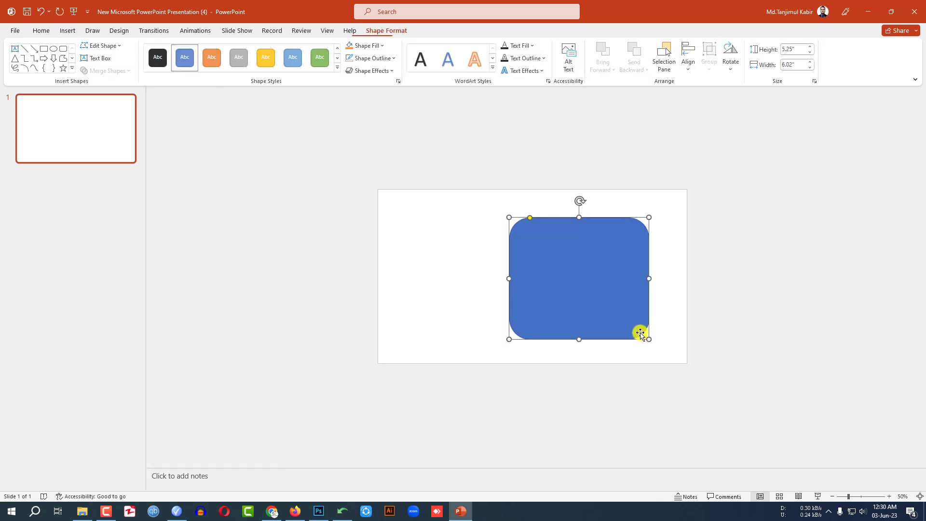
left_click(395, 59)
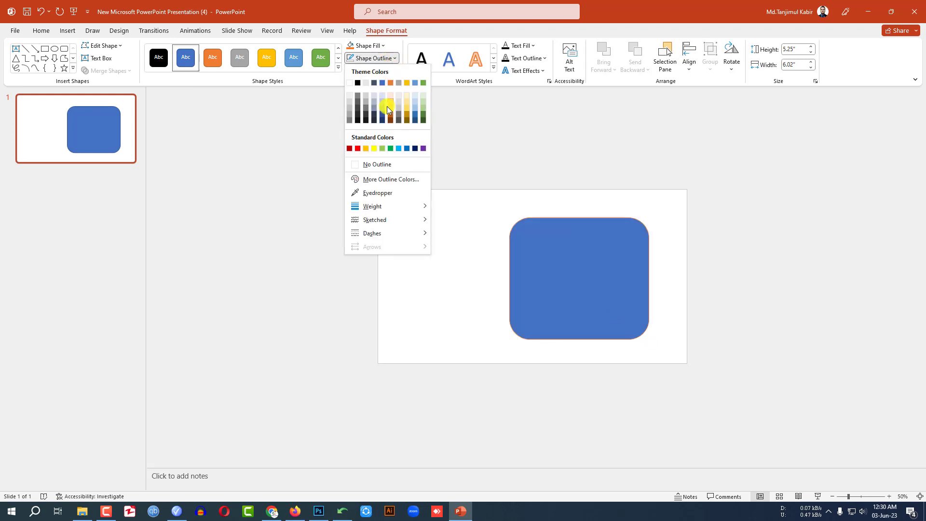
left_click(366, 163)
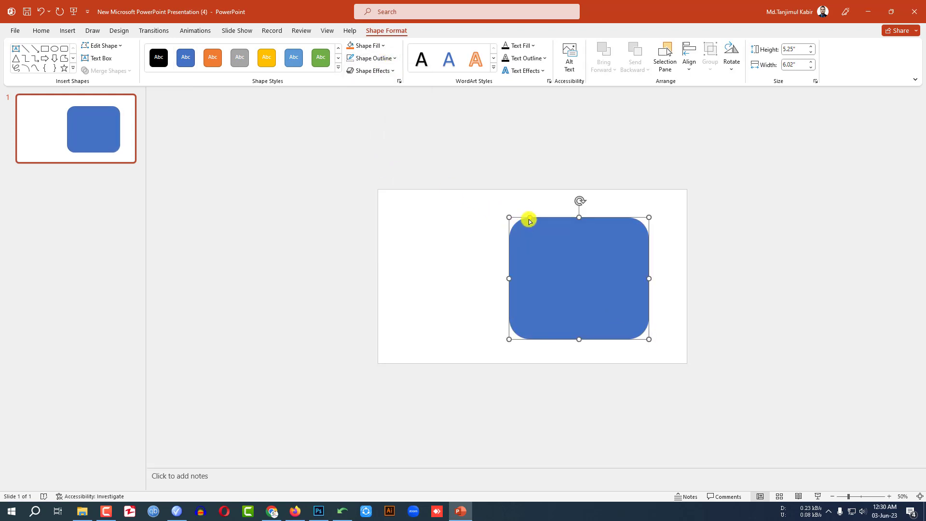
Step: Tilt the rounded rectangle about 40°, enlarge it, and shift it over the slide's right edge
left_click_drag(530, 221, 528, 218)
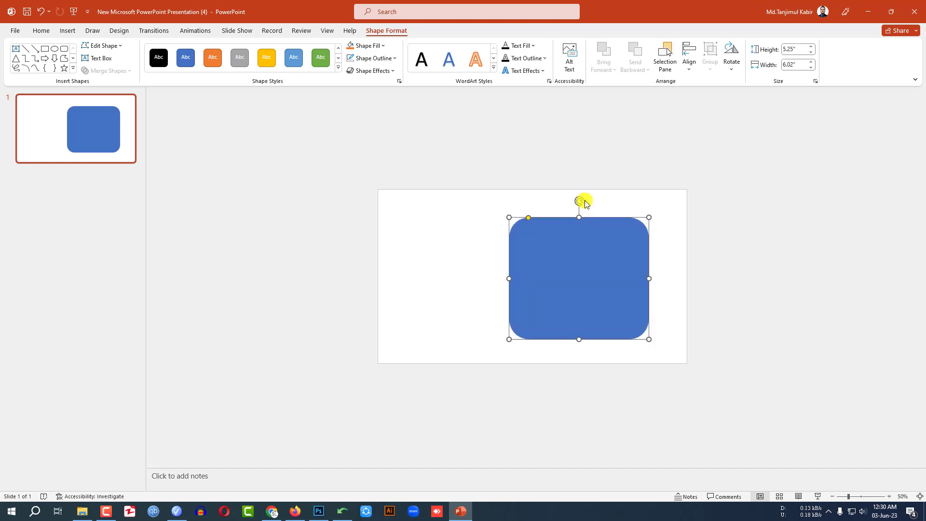
left_click_drag(581, 198, 530, 215)
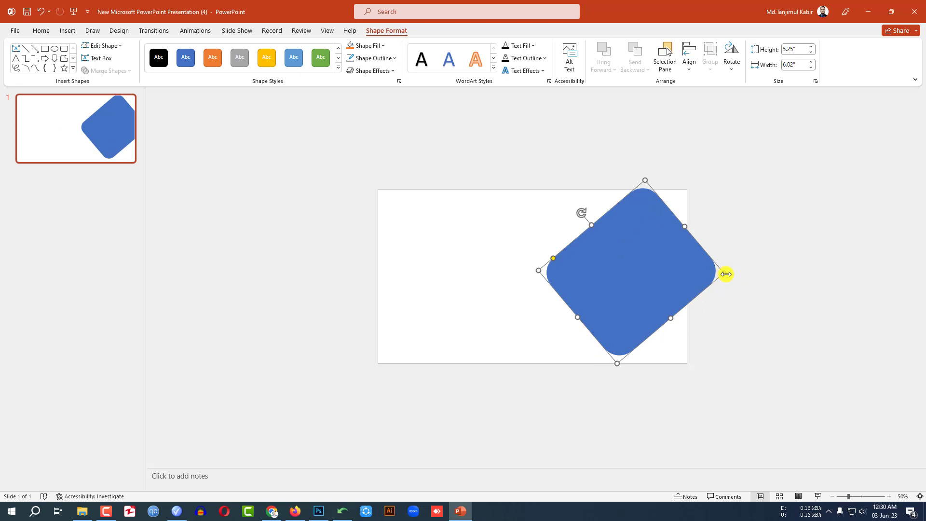
left_click_drag(726, 274, 821, 313)
left_click_drag(701, 296, 652, 295)
key("Escape")
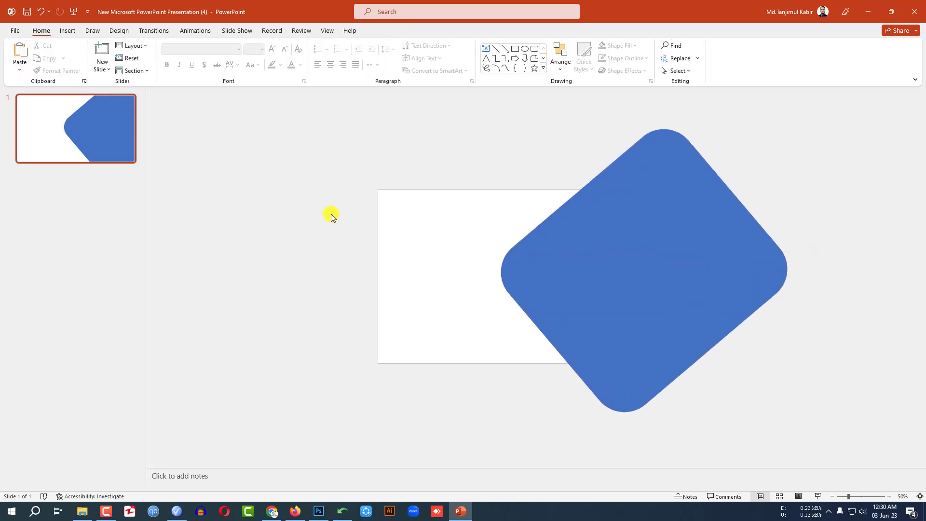
Step: Draw a rectangle covering the whole slide, widened to 13.33", with no outline
left_click(67, 31)
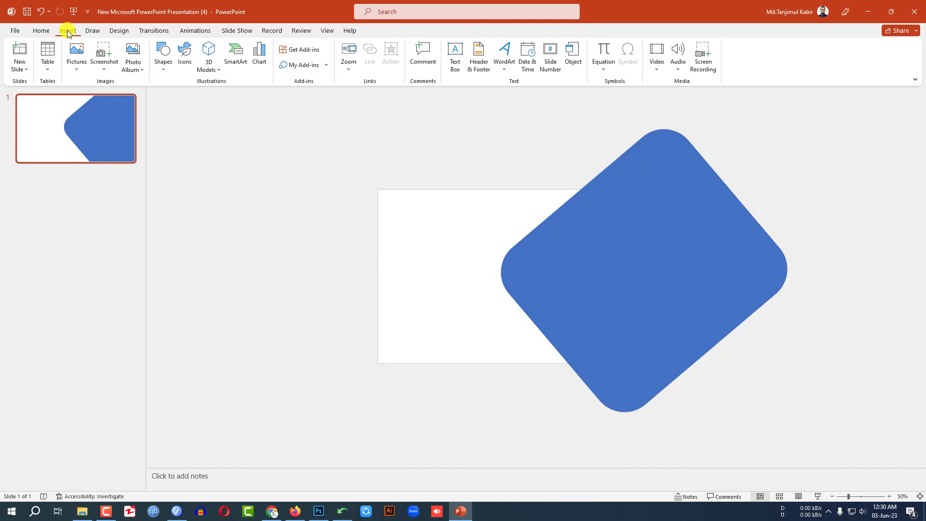
left_click(162, 62)
left_click(185, 95)
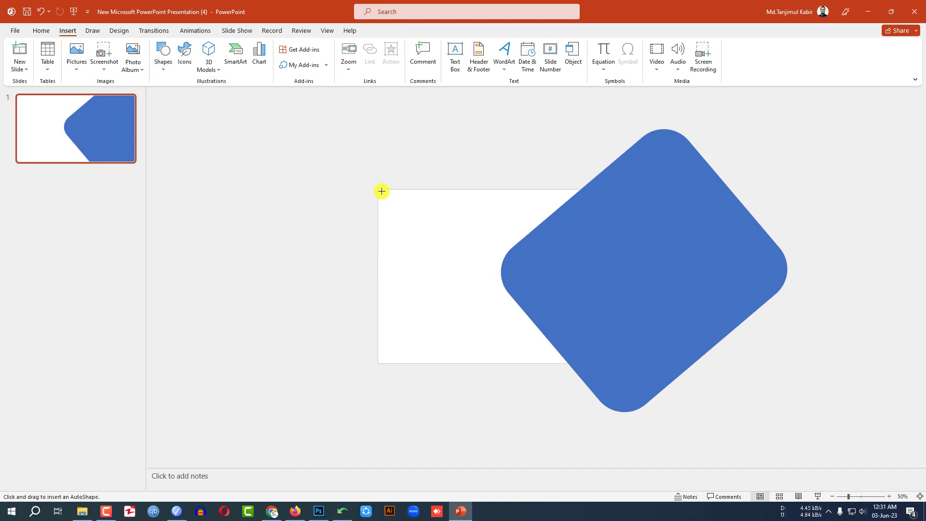
left_click_drag(378, 190, 654, 364)
left_click_drag(695, 287, 871, 318)
left_click(536, 274)
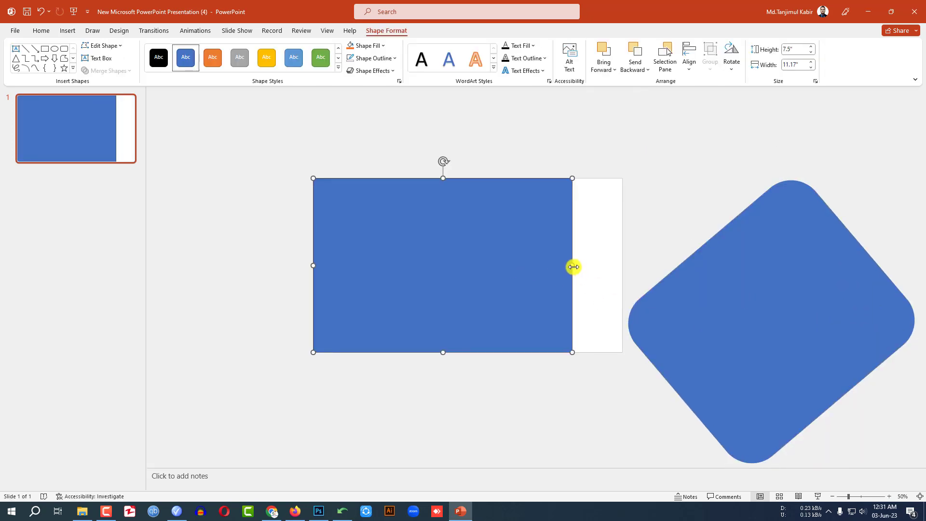
left_click_drag(574, 267, 623, 268)
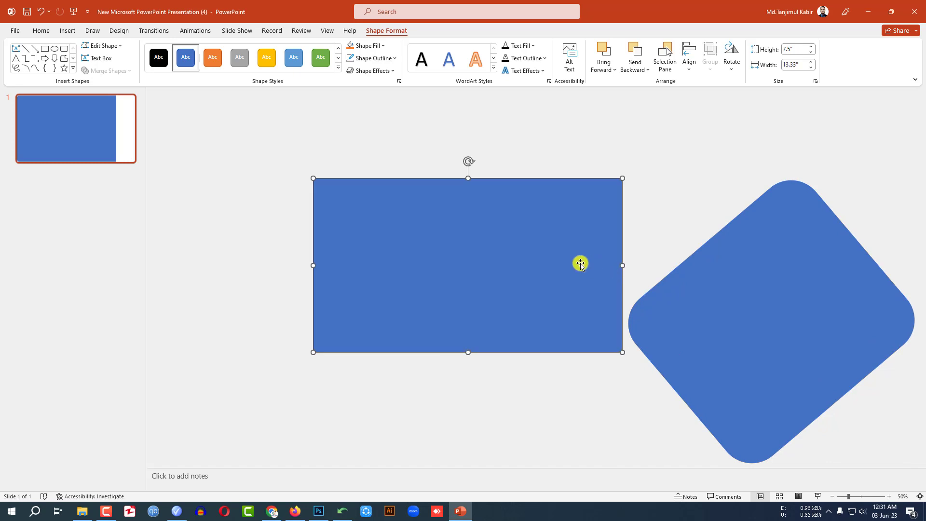
left_click(394, 57)
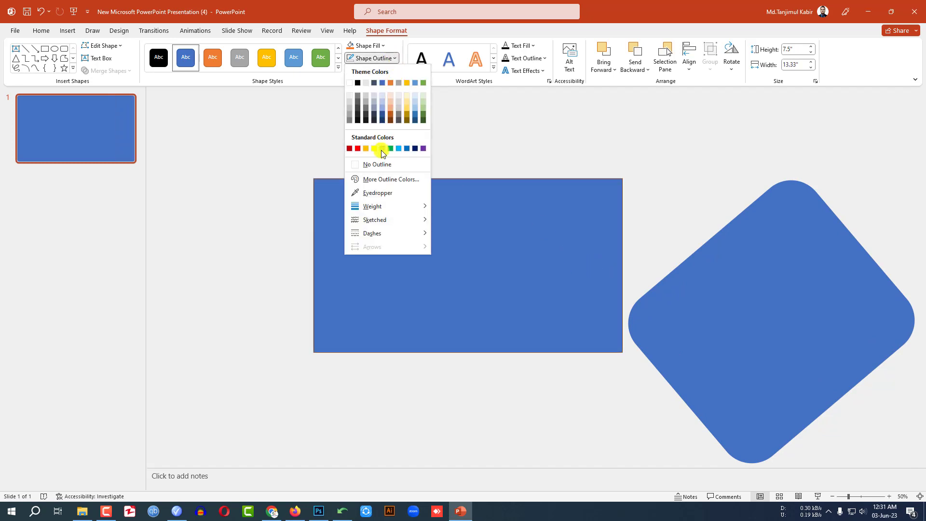
left_click(381, 165)
Step: Fill the tilted rounded shape with green and nudge it slightly
left_click(706, 302)
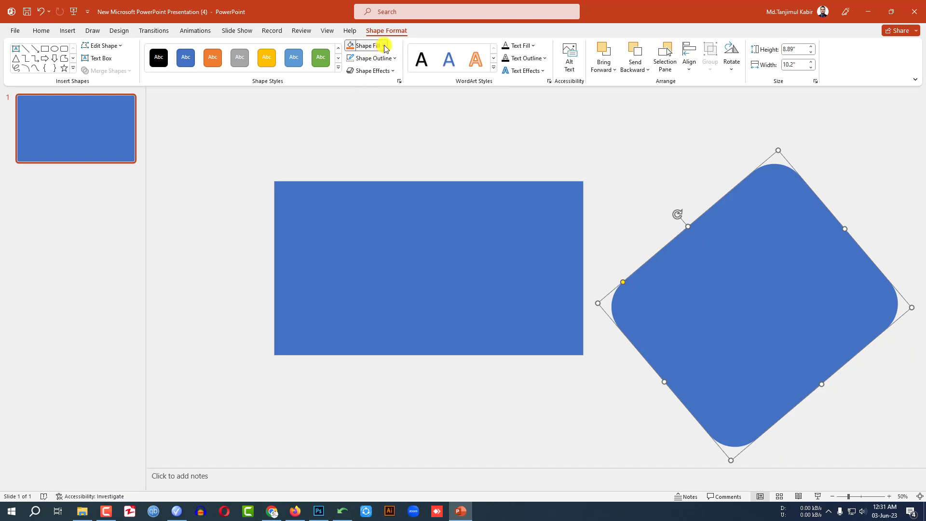
left_click(367, 46)
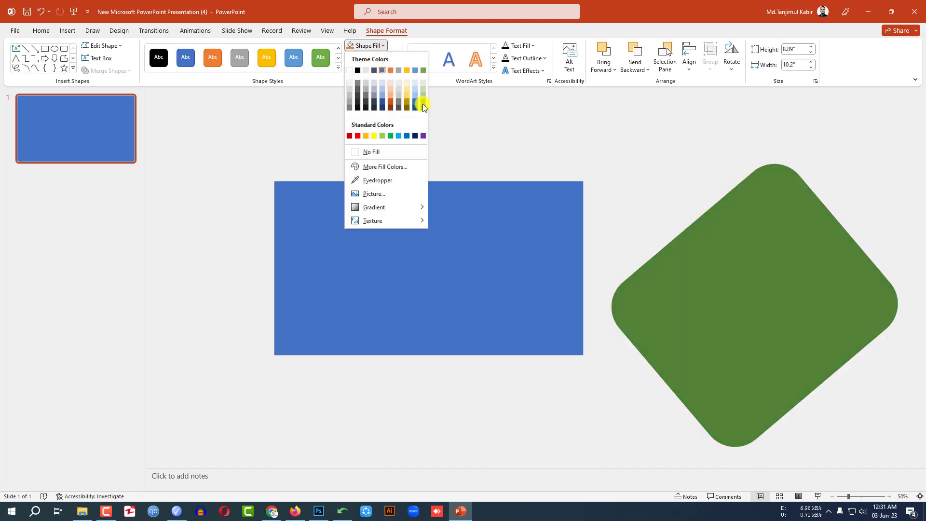
left_click(422, 104)
left_click_drag(711, 306, 699, 287)
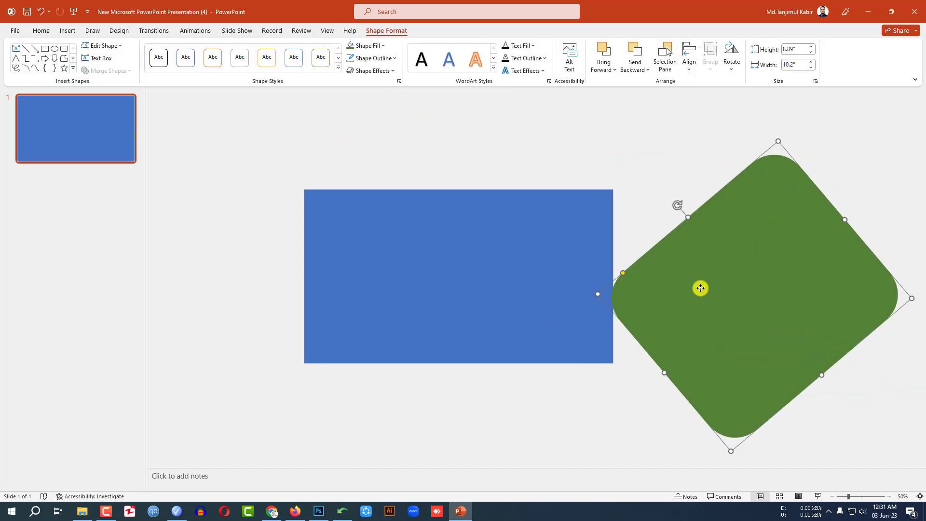
Step: Bring the green shape to the front and move it left over the blue rectangle
right_click(700, 288)
left_click(734, 136)
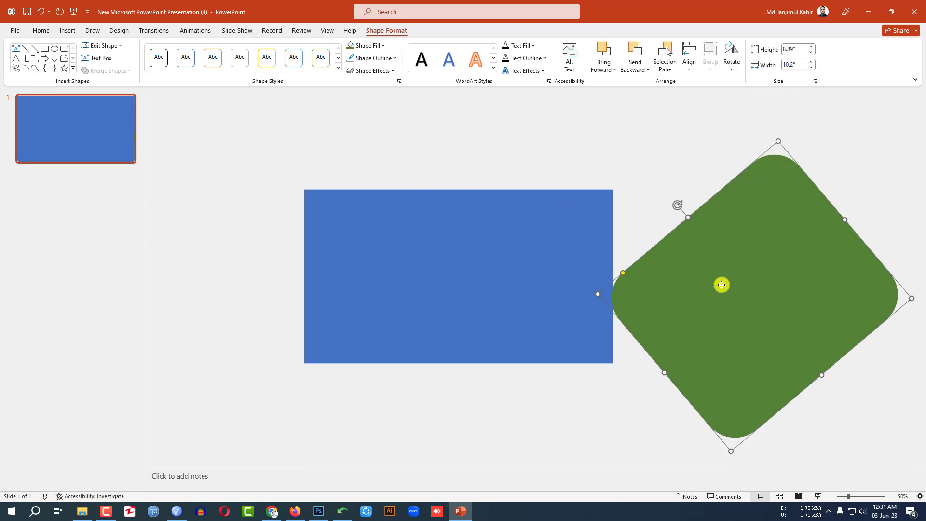
left_click_drag(721, 285, 578, 263)
Step: Select both shapes and merge them with Intersect, keeping only their overlap
left_click(456, 219)
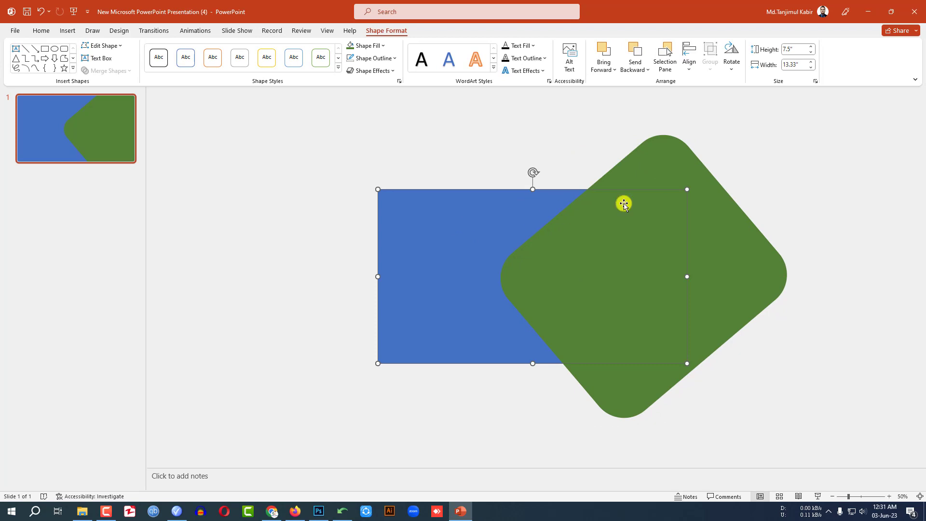
left_click(666, 167, "shift")
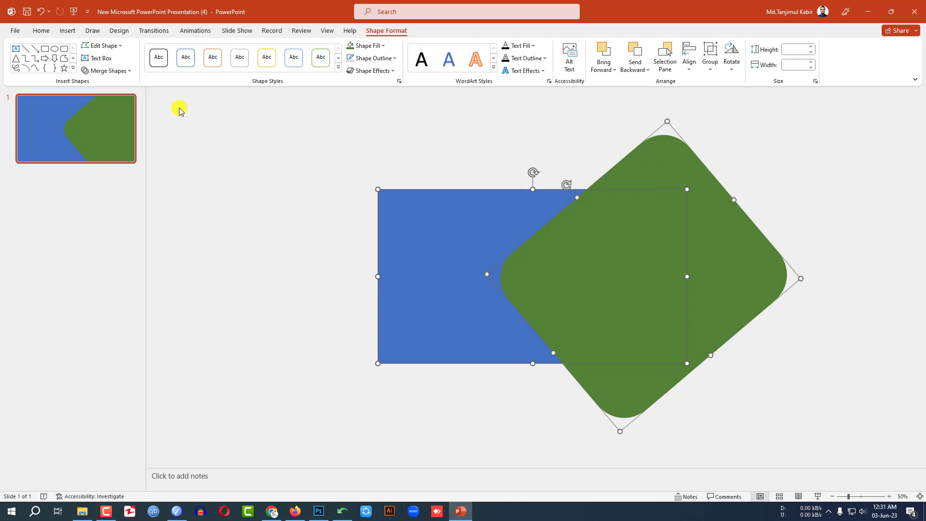
left_click(128, 70)
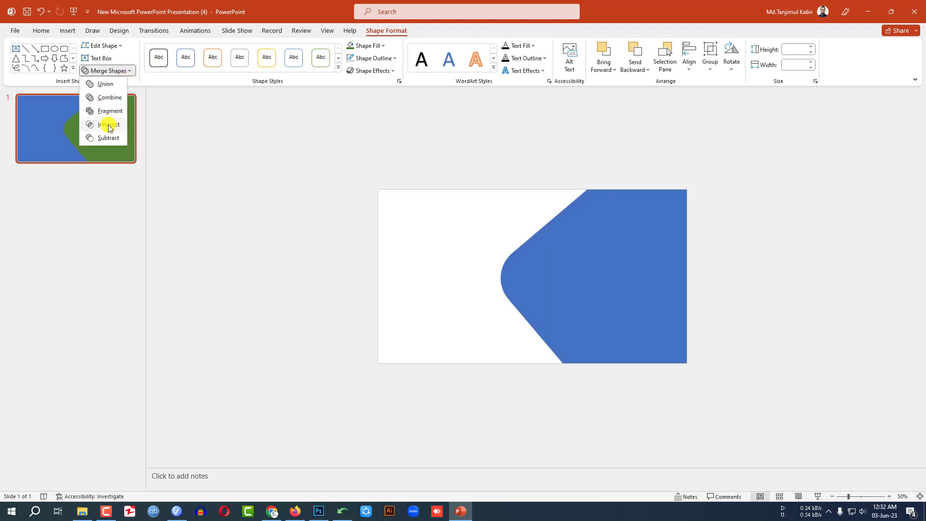
left_click(109, 127)
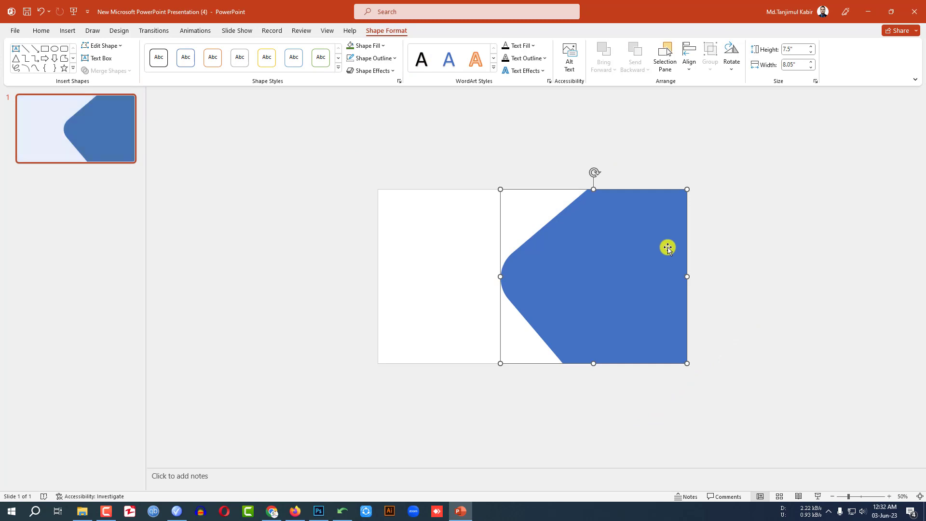
left_click(734, 274)
Step: Duplicate the merged blue shape with Ctrl+D and fill the copy gold
left_click(602, 279)
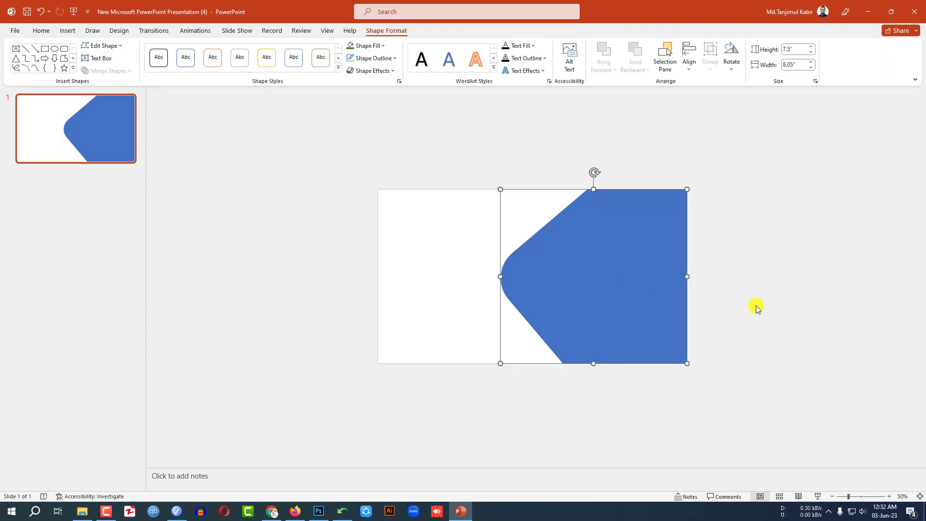
key("ctrl+d")
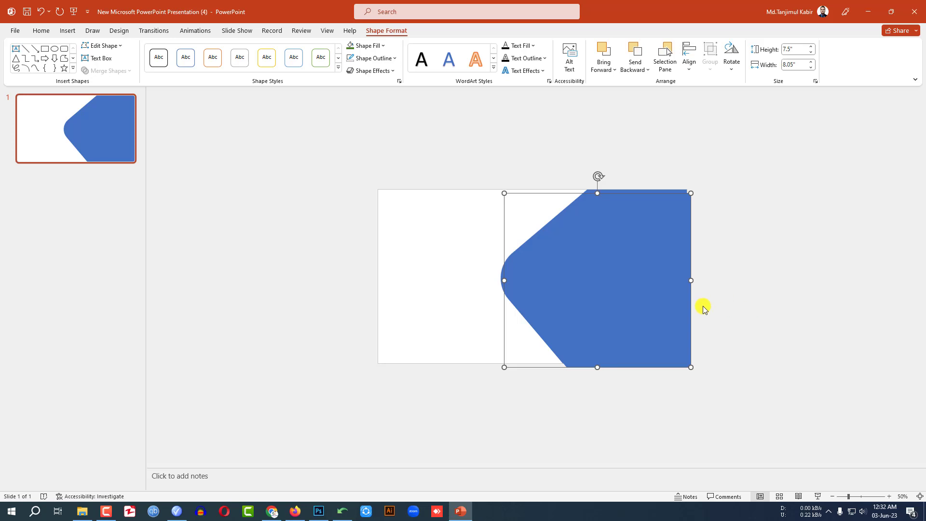
left_click(385, 46)
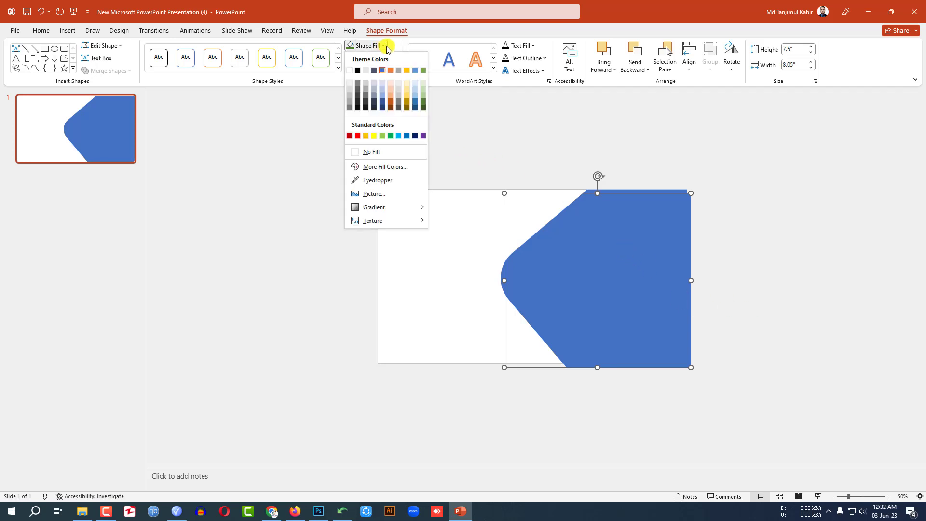
left_click(405, 96)
left_click_drag(627, 275, 616, 275)
Step: Send the yellow copy to back and nudge it slightly left
right_click(616, 275)
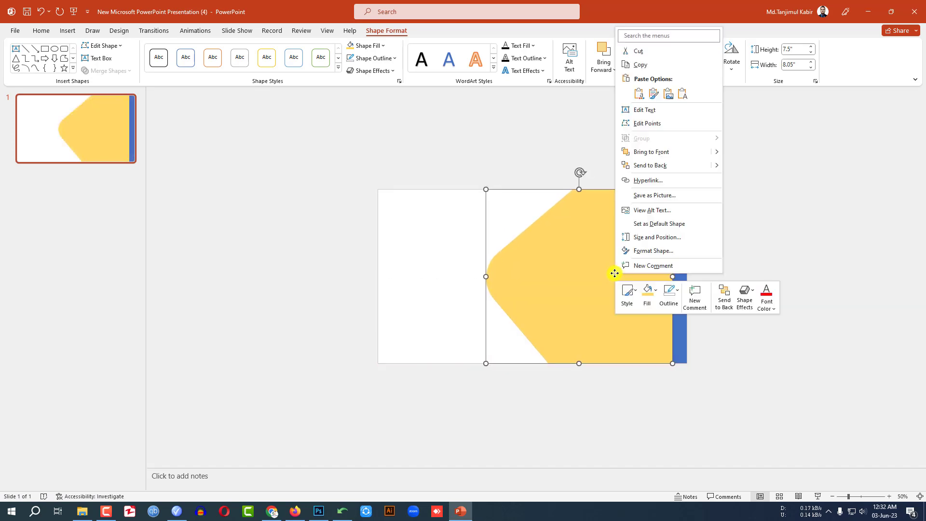
left_click(649, 165)
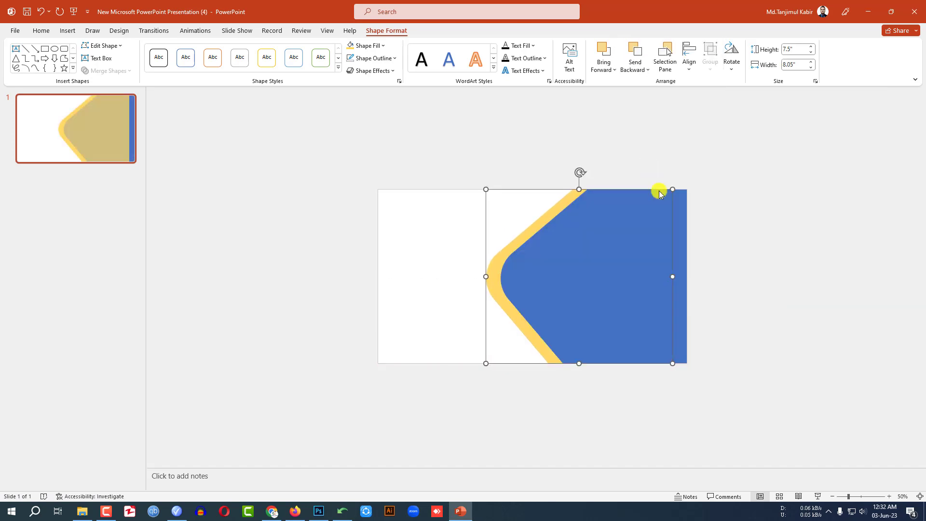
left_click_drag(585, 296, 579, 295)
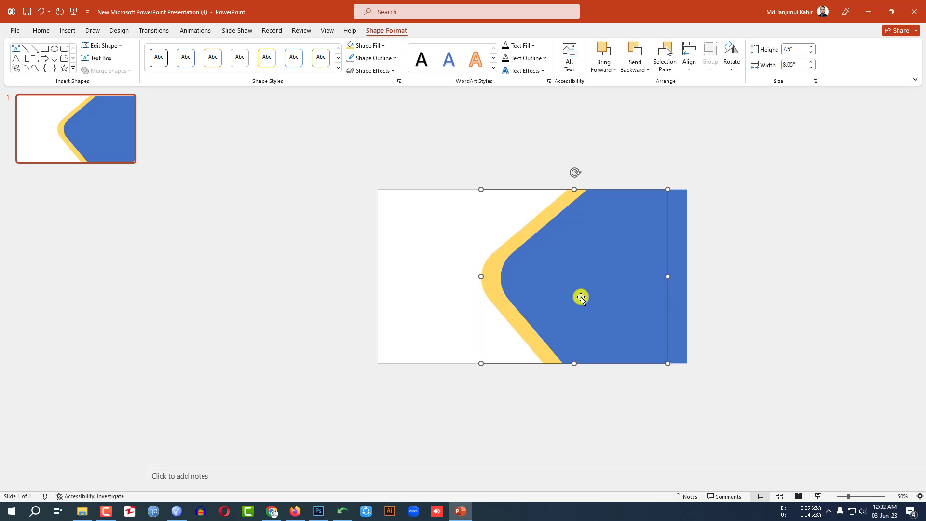
left_click(719, 300)
Step: Give the yellow band a radial gradient fill from the presets in Format Shape
left_click(495, 279)
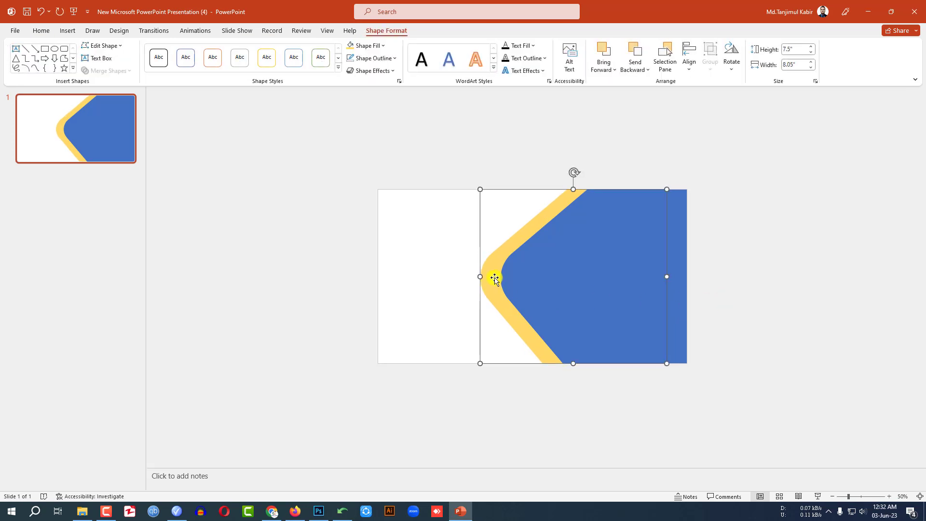
left_click(399, 81)
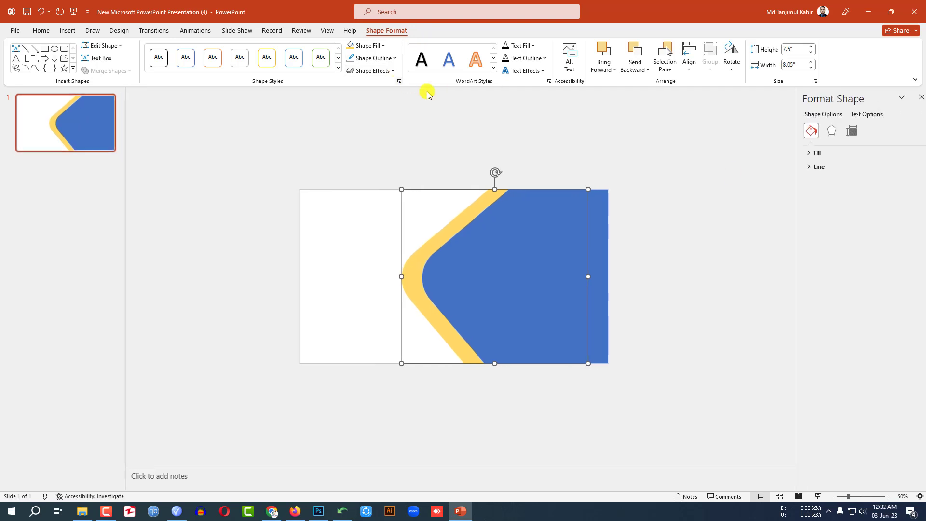
left_click(813, 154)
left_click(822, 190)
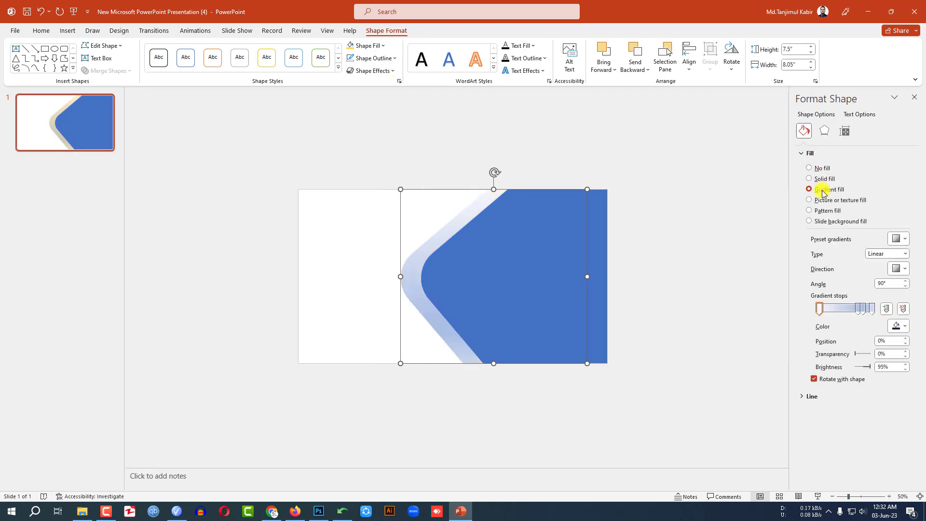
left_click(904, 241)
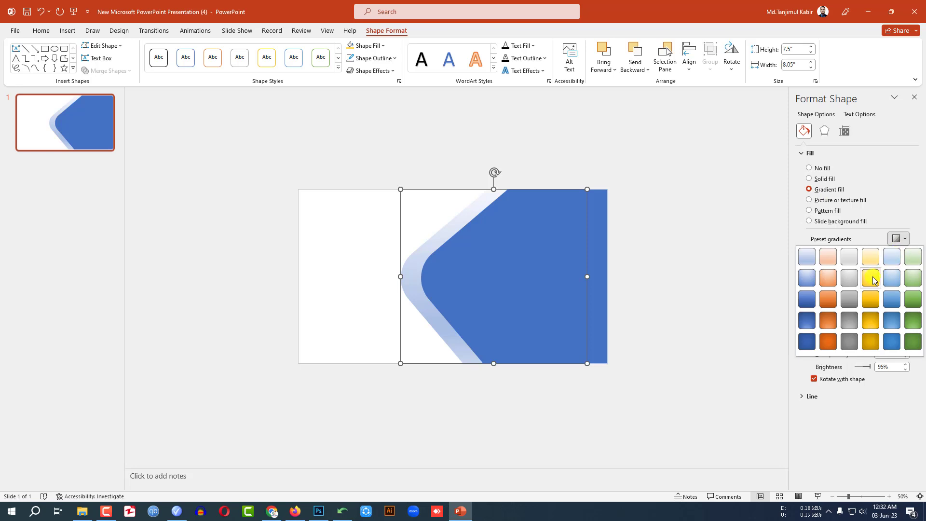
left_click(873, 277)
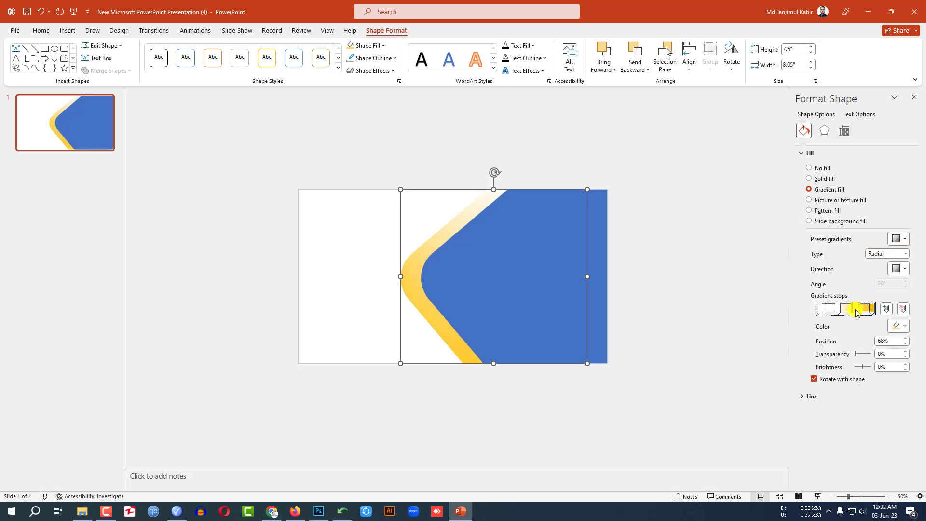
Step: Set the gradient stops to darker orange and purple, moving stops near 44% and 68%
left_click(905, 330)
left_click(886, 382)
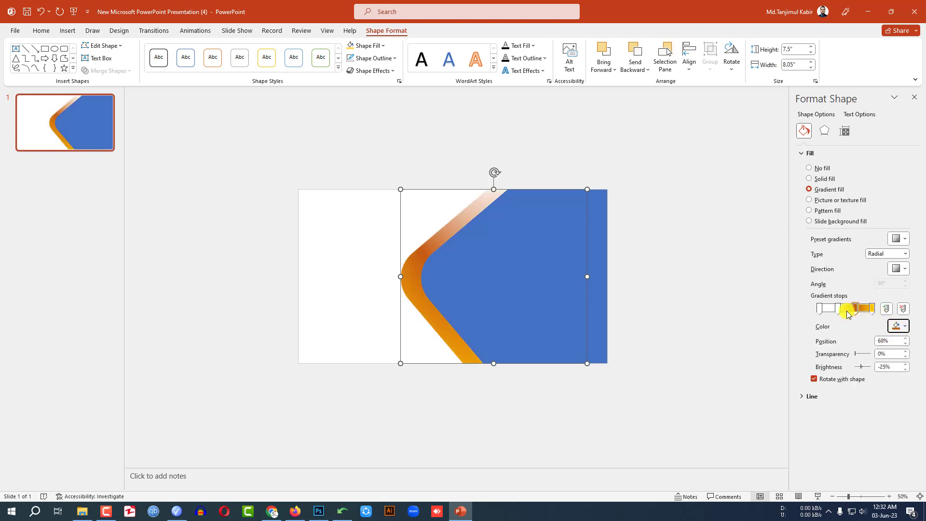
left_click_drag(849, 313, 845, 315)
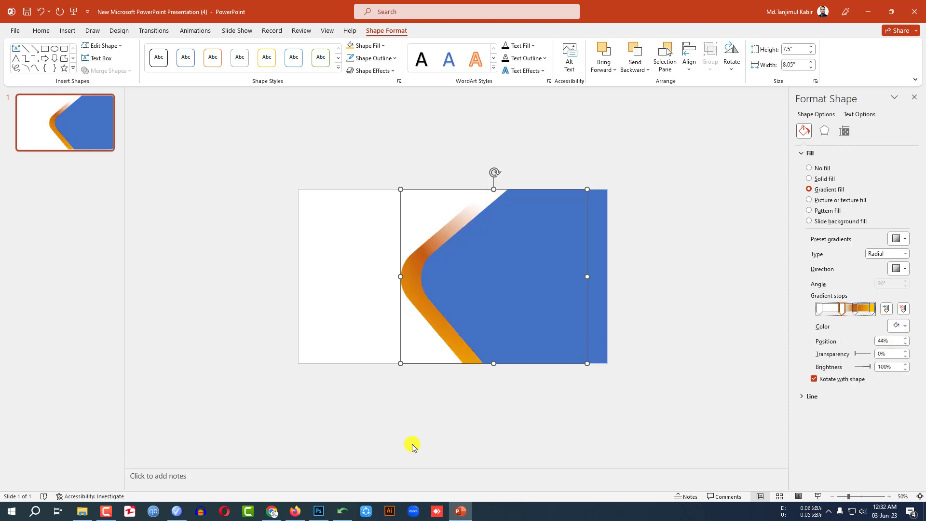
left_click(856, 309)
left_click(905, 329)
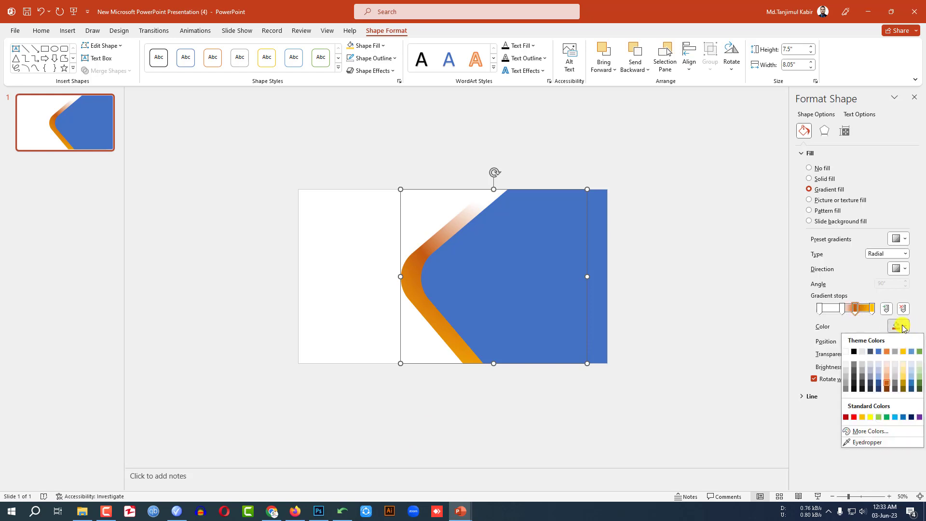
left_click(919, 418)
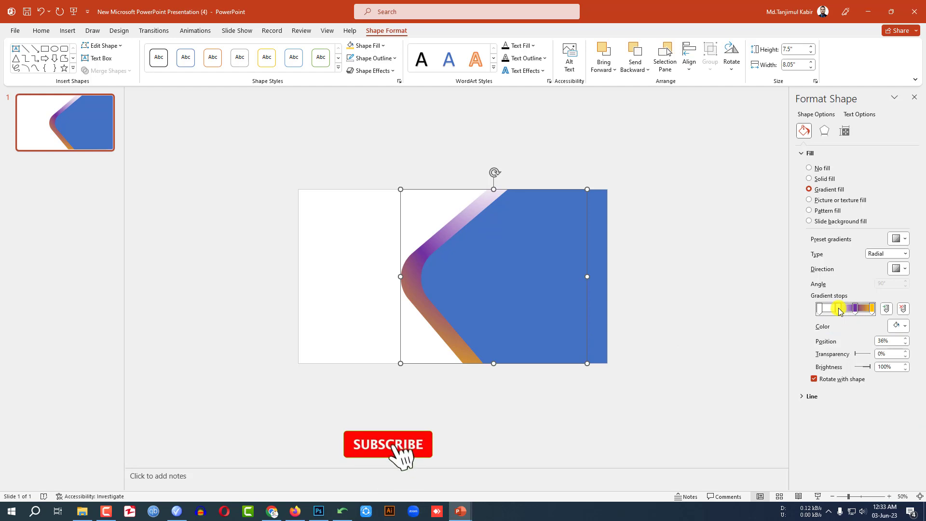
left_click_drag(856, 309, 862, 309)
left_click(664, 291)
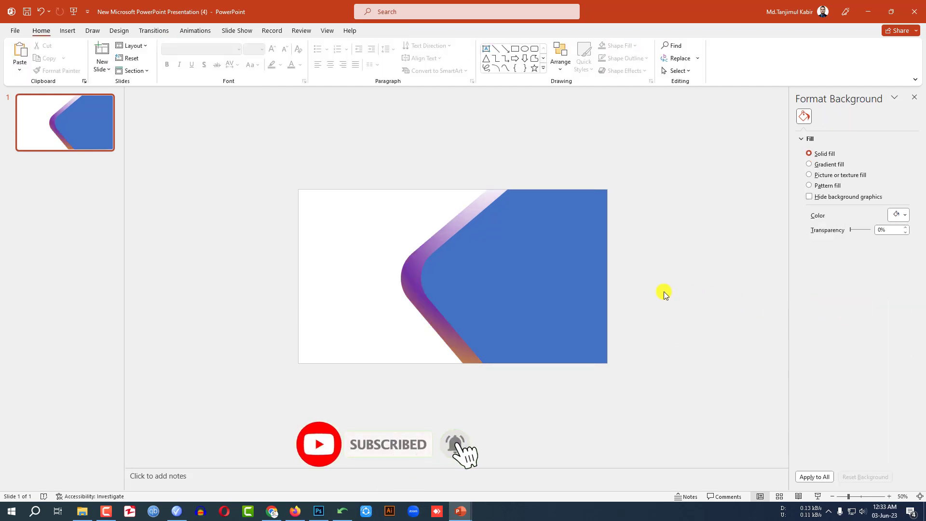
left_click(558, 275)
left_click(645, 270)
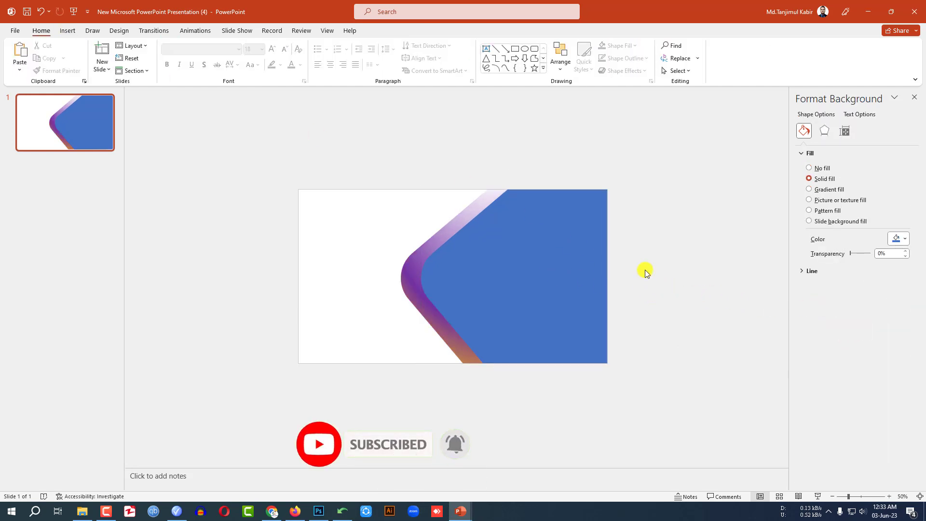
left_click(536, 274)
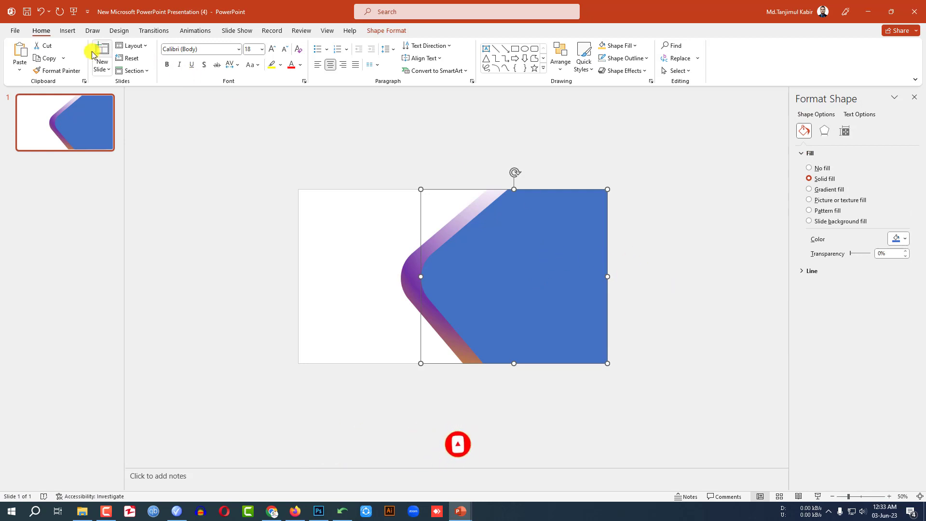
Step: Insert the picture meeting-5395567_1280 from the Downloads folder
left_click(67, 31)
left_click(76, 54)
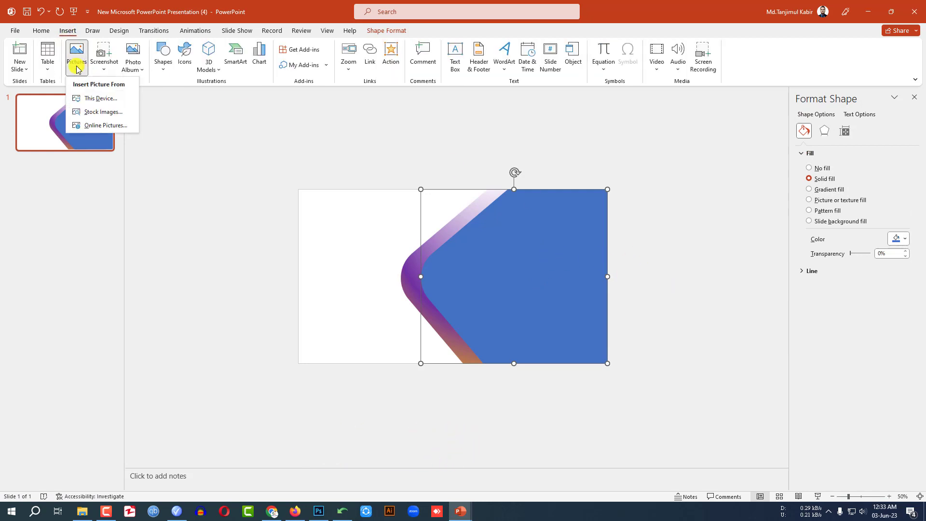
left_click(94, 100)
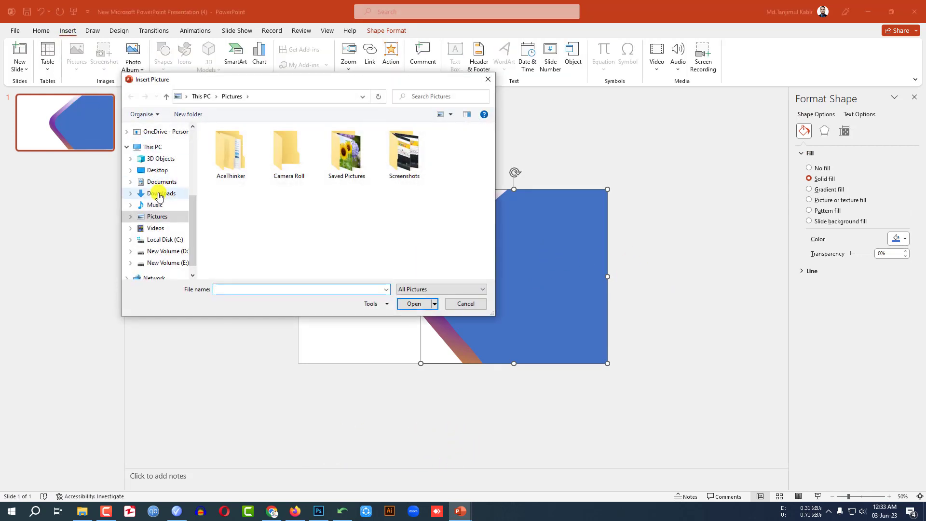
left_click(161, 193)
left_click(236, 177)
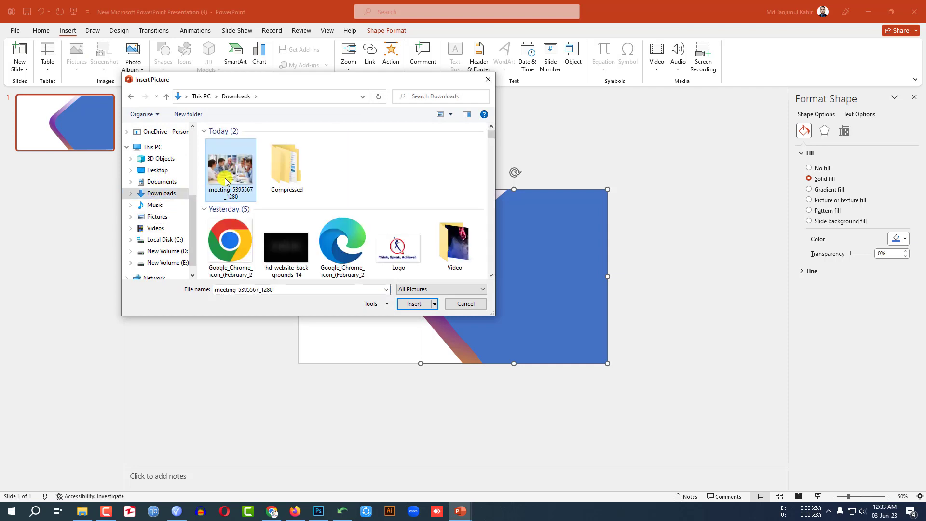
left_click(411, 306)
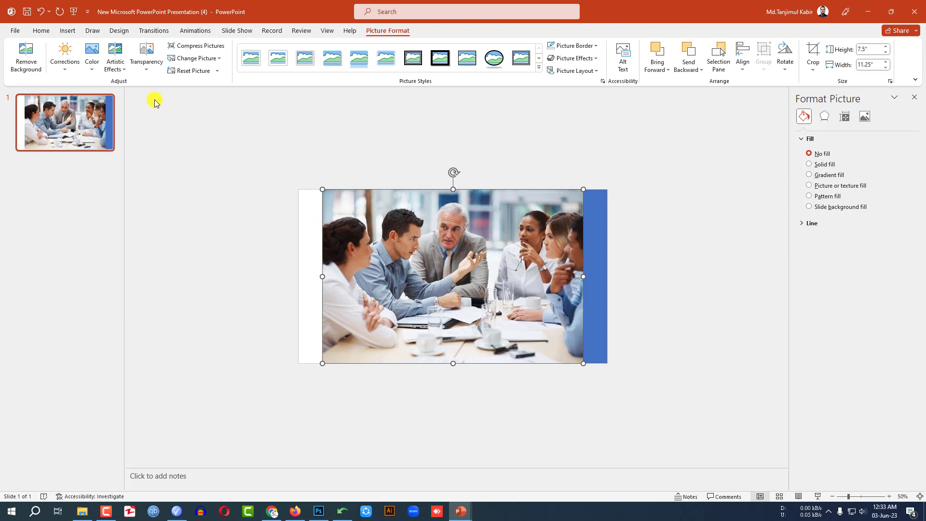
Step: Apply a strong transparency preset to the photo and move it right
left_click(146, 58)
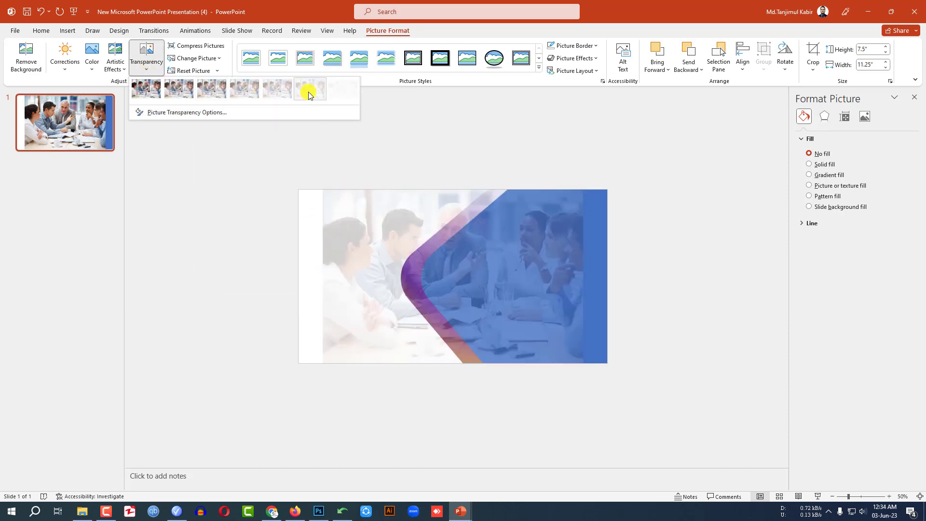
left_click(282, 91)
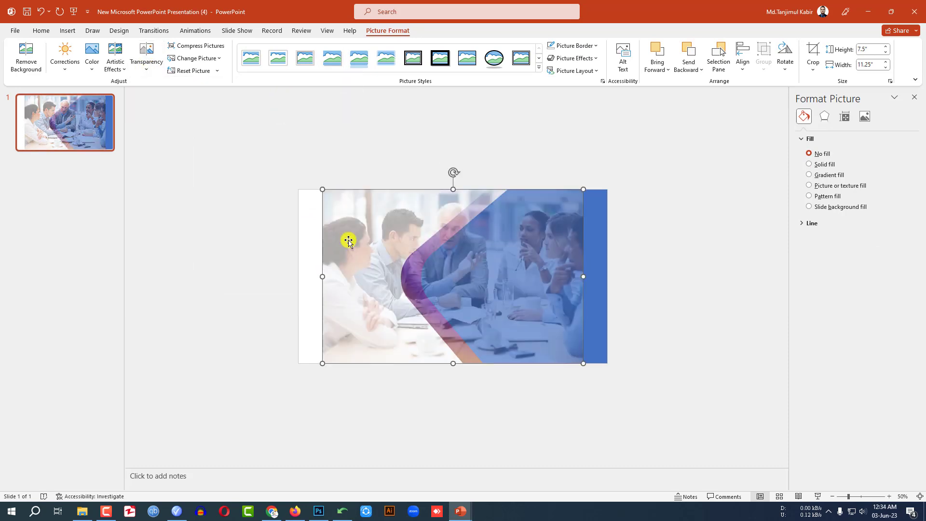
left_click_drag(348, 241, 550, 261)
Step: In the Selection Pane, check Freeform Shapes 4 and 5, then drag Picture 7 left over the blue shape
left_click(329, 123)
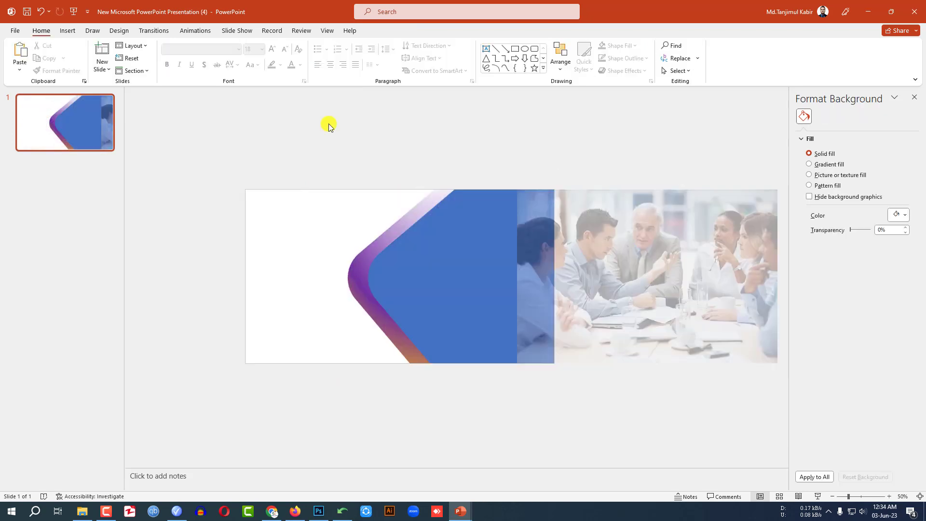
left_click(678, 71)
left_click(690, 110)
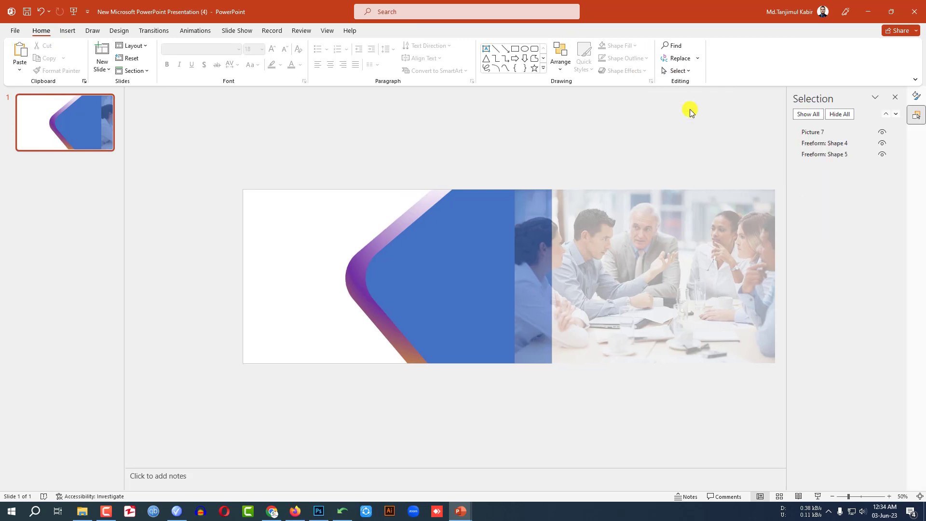
left_click(818, 143)
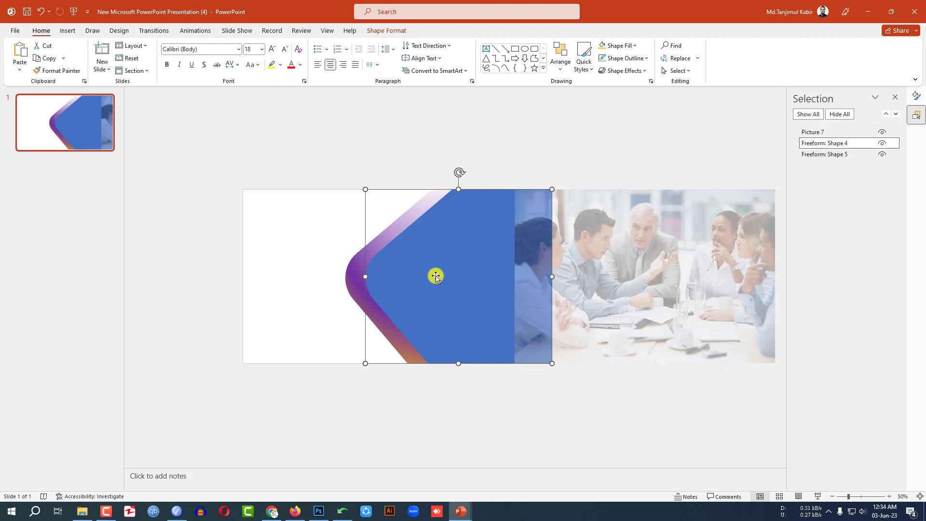
left_click(825, 155)
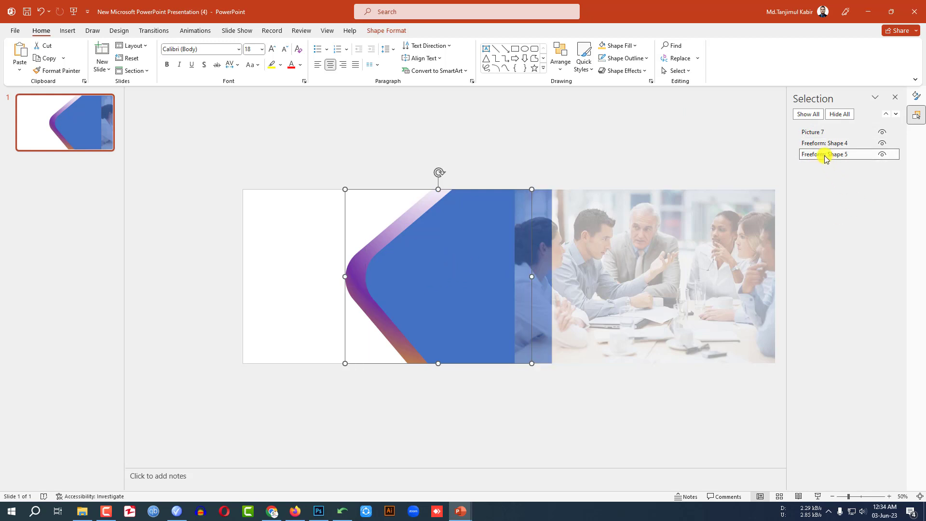
left_click(882, 154)
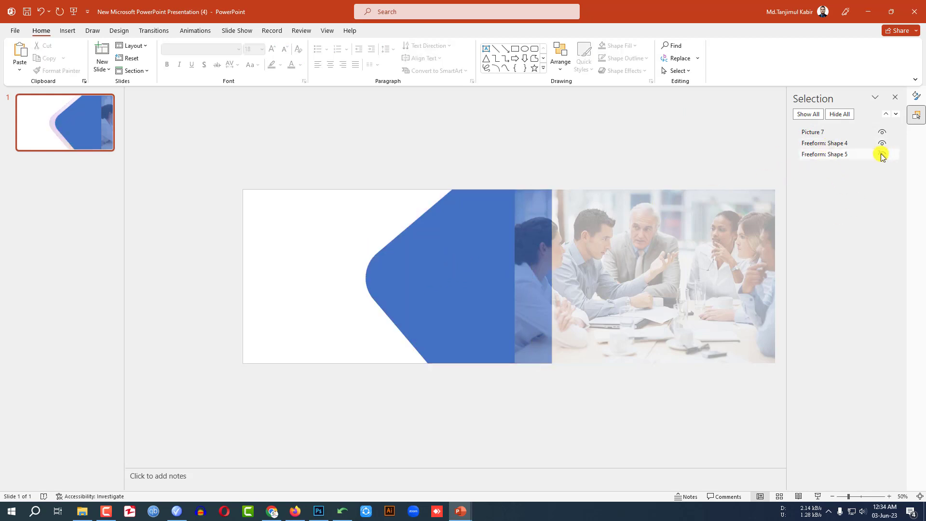
left_click(882, 155)
left_click_drag(680, 280, 555, 280)
key("Escape")
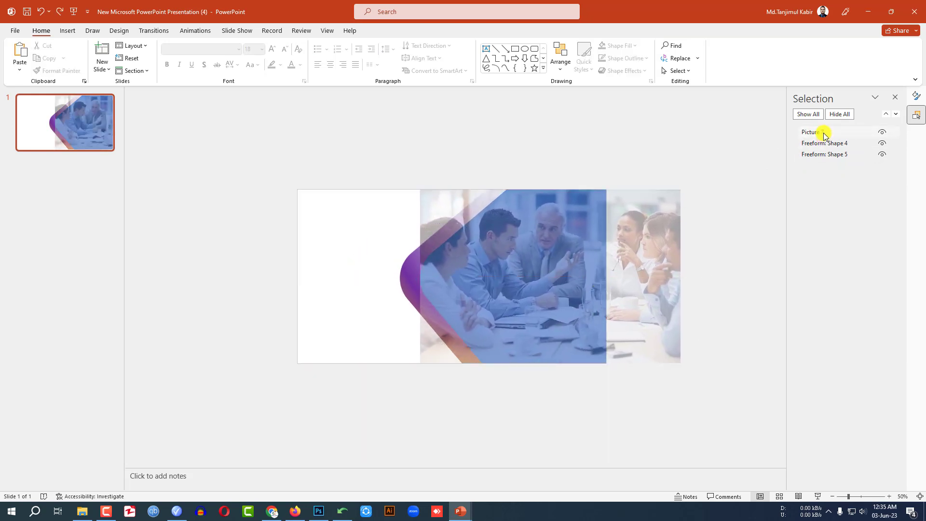
Step: Intersect Picture 7 with Freeform: Shape 4 to clip the photo to the angled shape
left_click(821, 133)
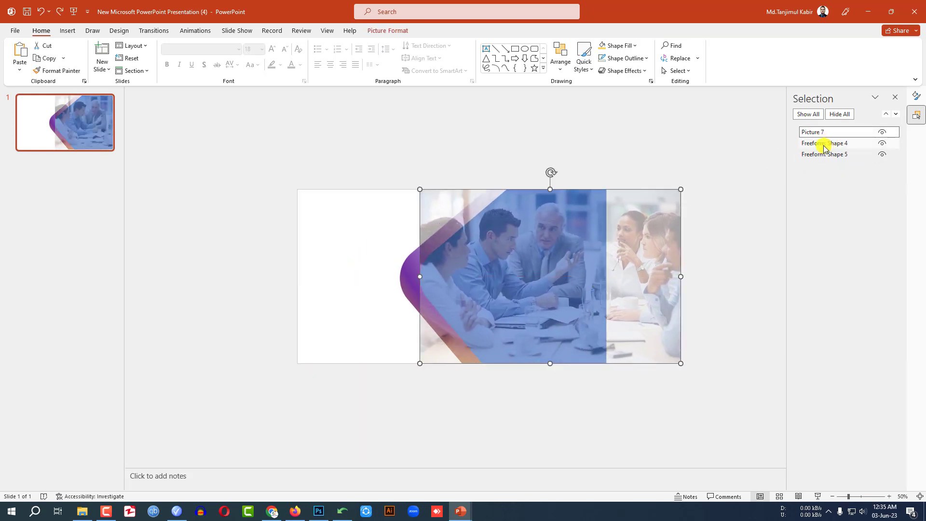
left_click(824, 144, "ctrl")
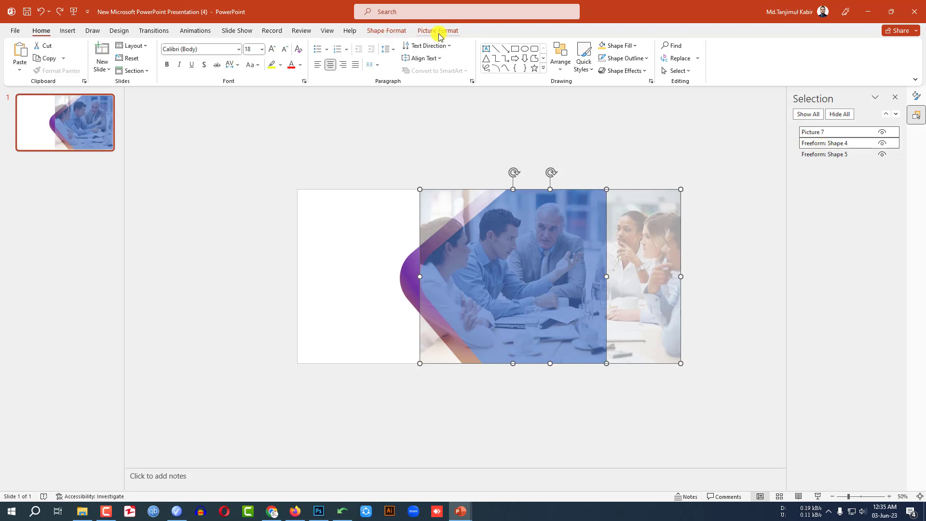
left_click(386, 30)
left_click(126, 70)
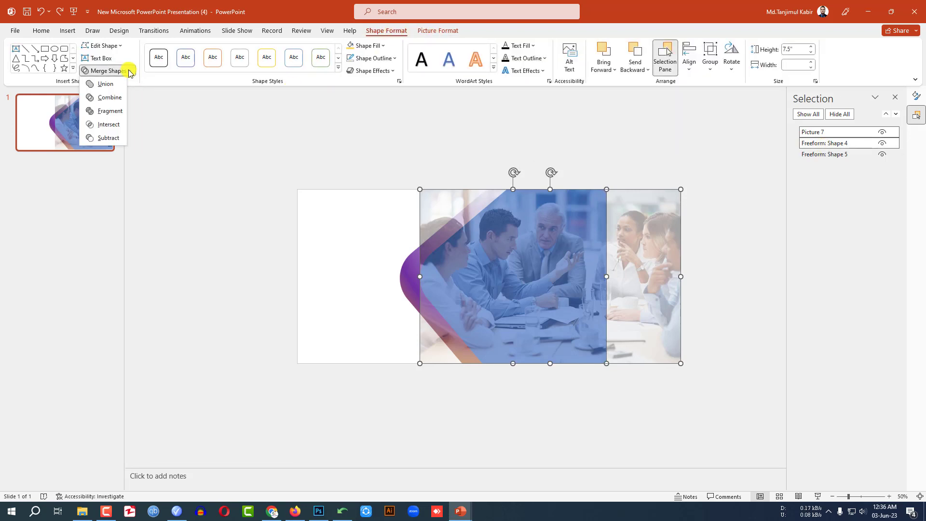
left_click(102, 124)
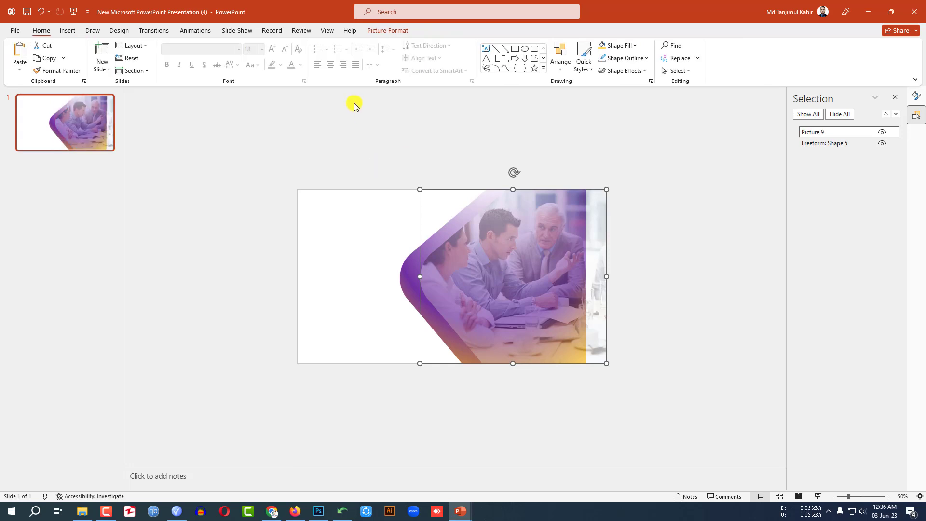
Step: Set the clipped photo's transparency to 0%
left_click(387, 30)
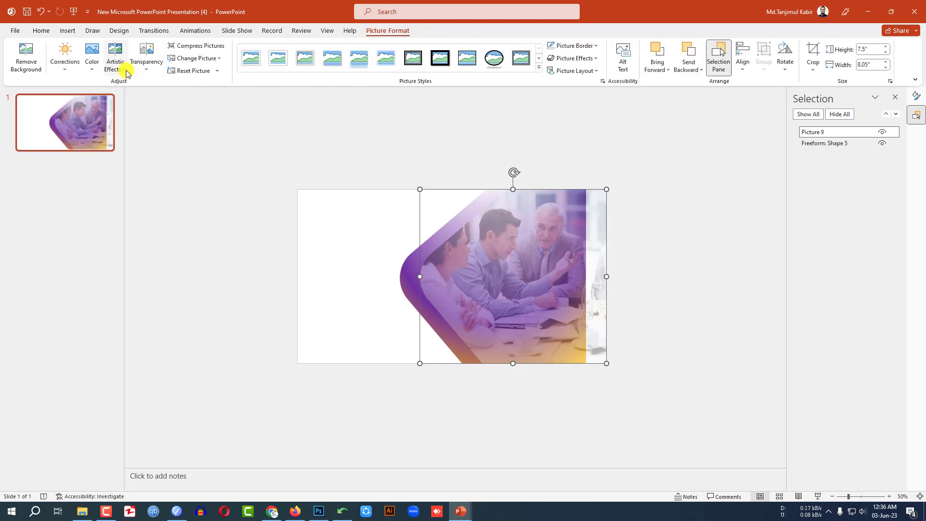
left_click(147, 60)
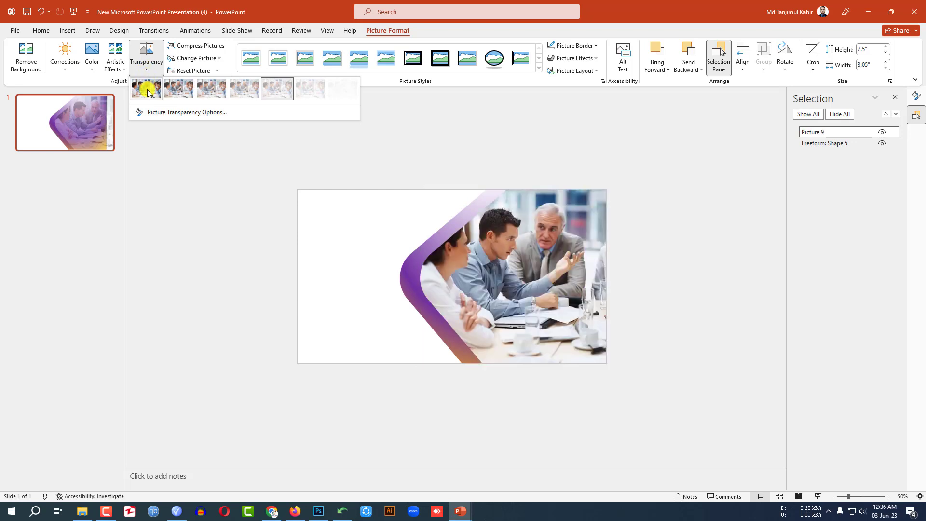
left_click(147, 91)
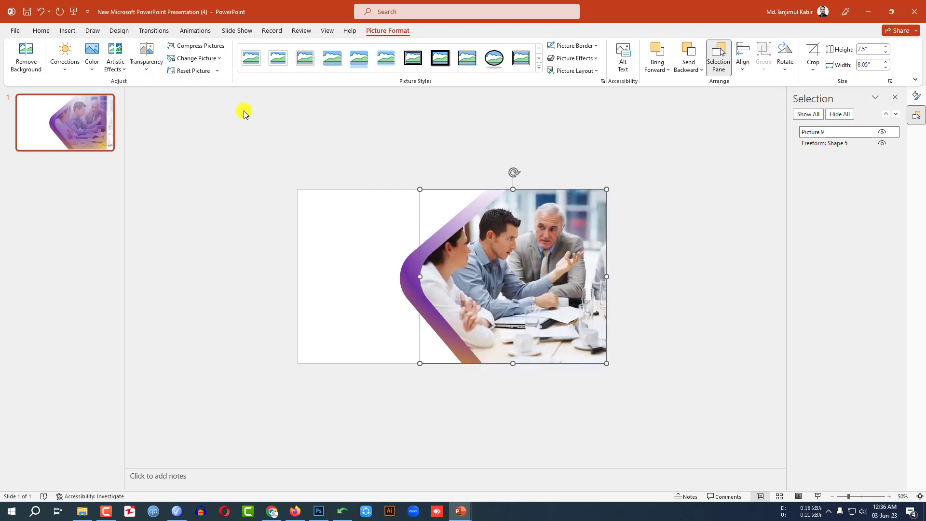
left_click(648, 284)
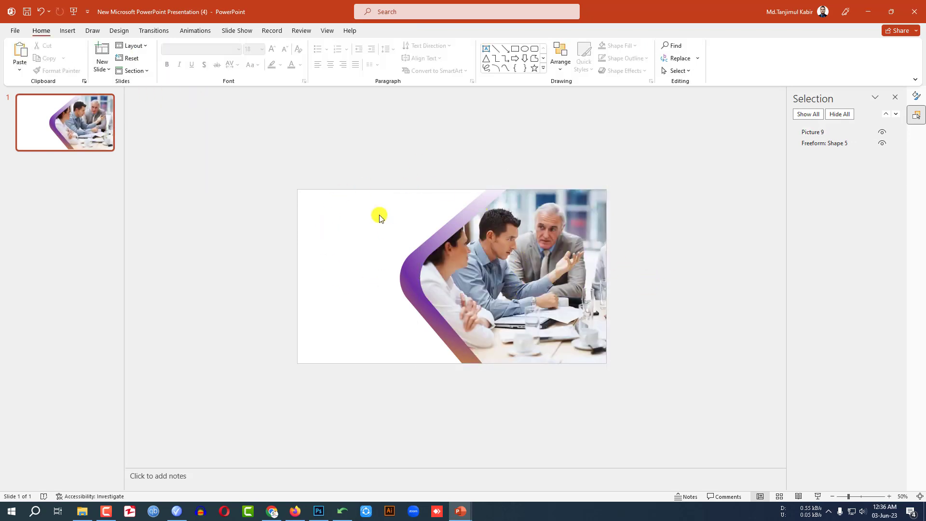
Step: Set the slide background to Picture or texture fill in Format Background
left_click(151, 30)
left_click(121, 30)
left_click(840, 69)
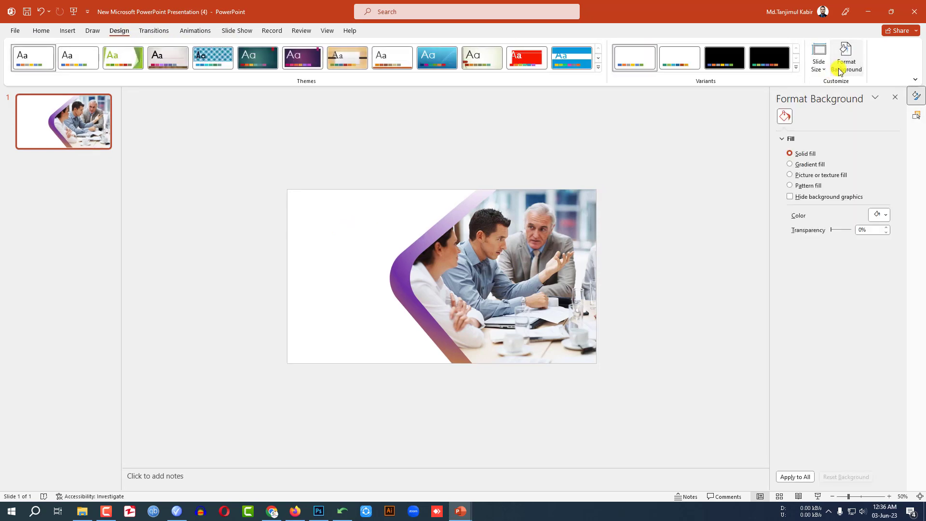
left_click(805, 176)
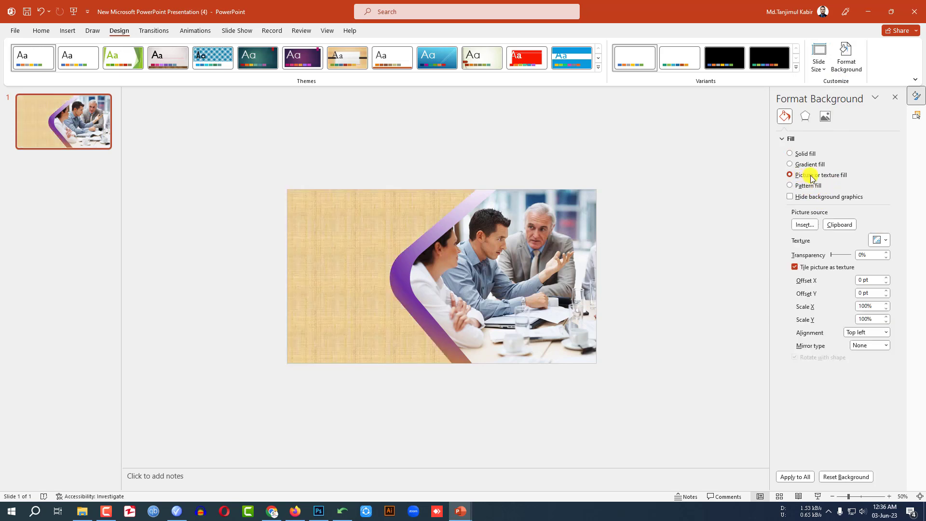
left_click(805, 225)
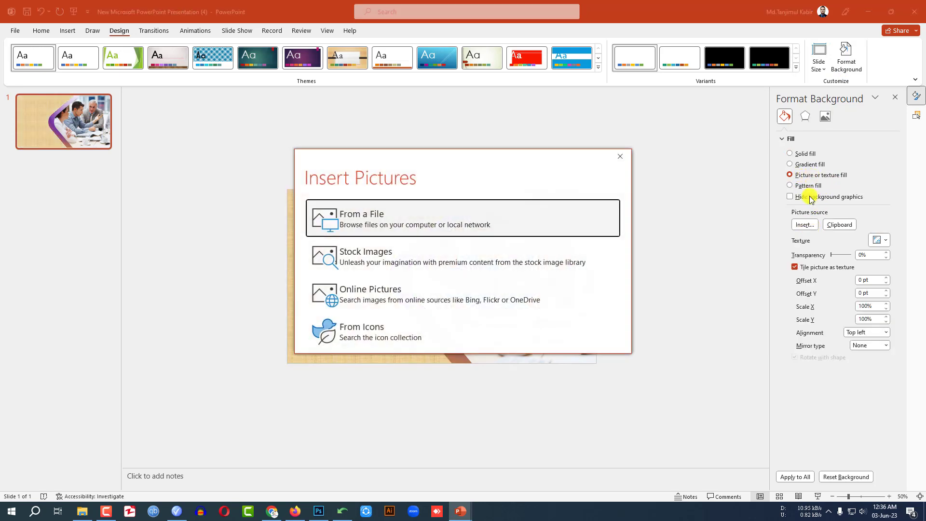
Step: Search online pictures for BLUE BACKGROUND and insert the blue polygon image
left_click(416, 290)
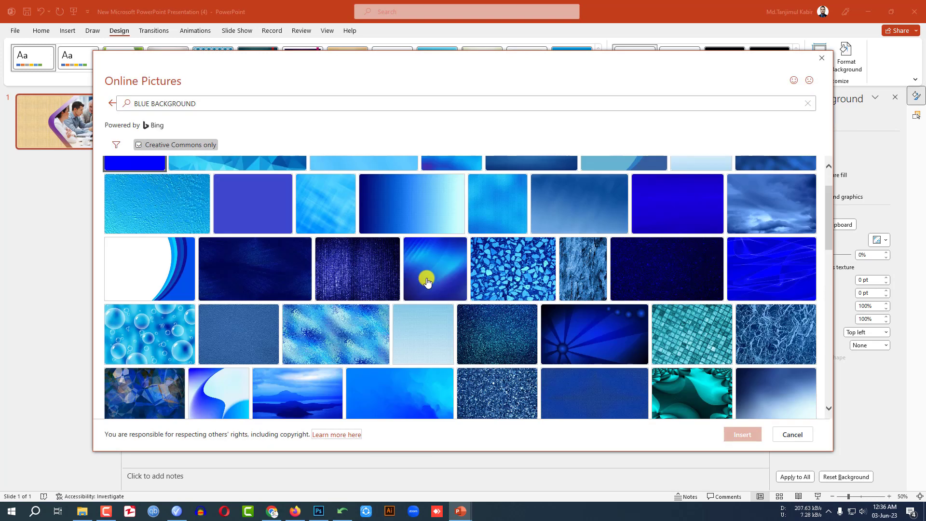
scroll(427, 283, "up", 1)
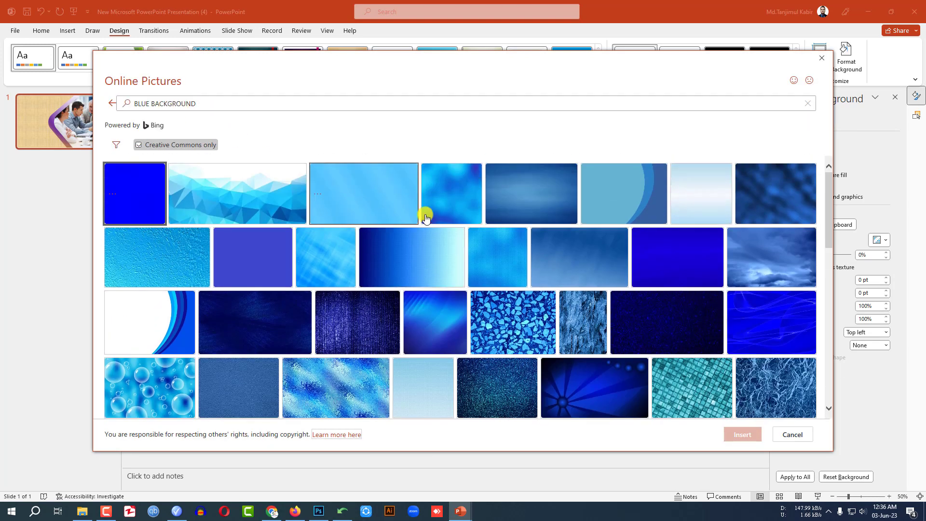
scroll(439, 217, "down", 8)
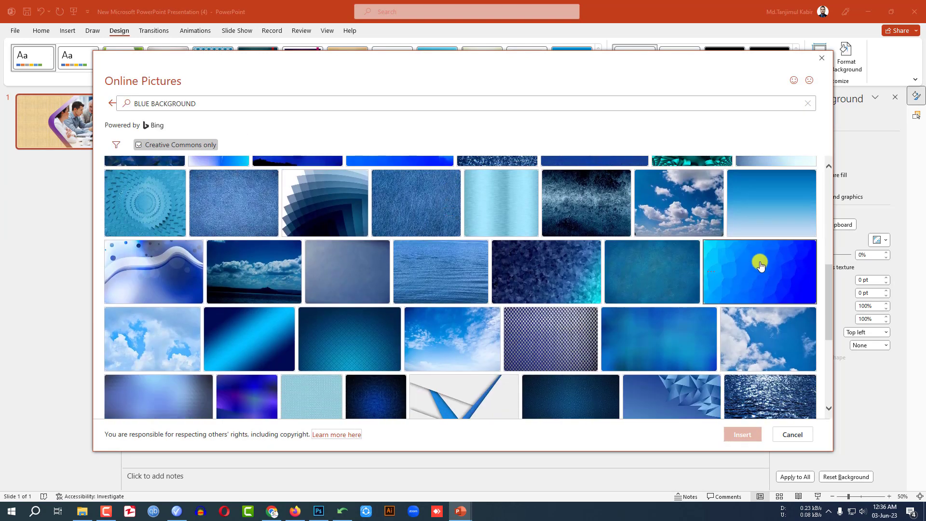
left_click(777, 269)
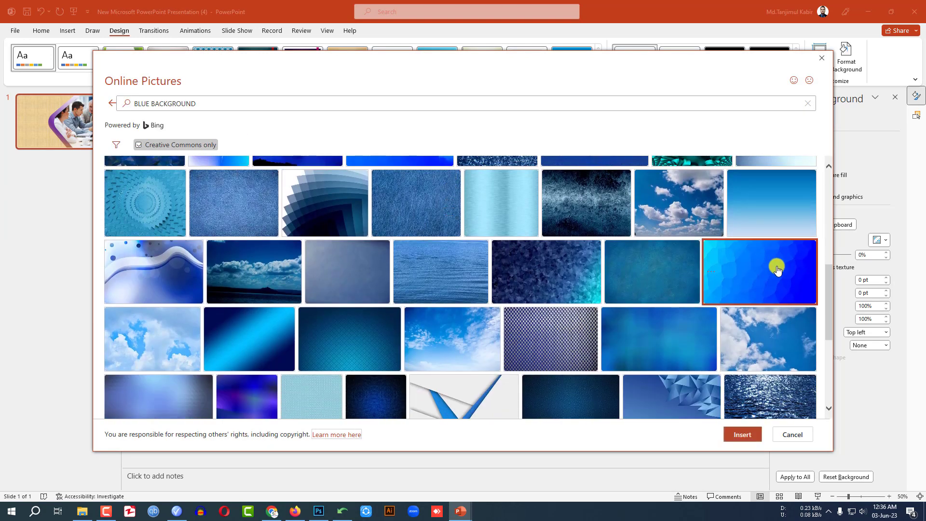
left_click(745, 436)
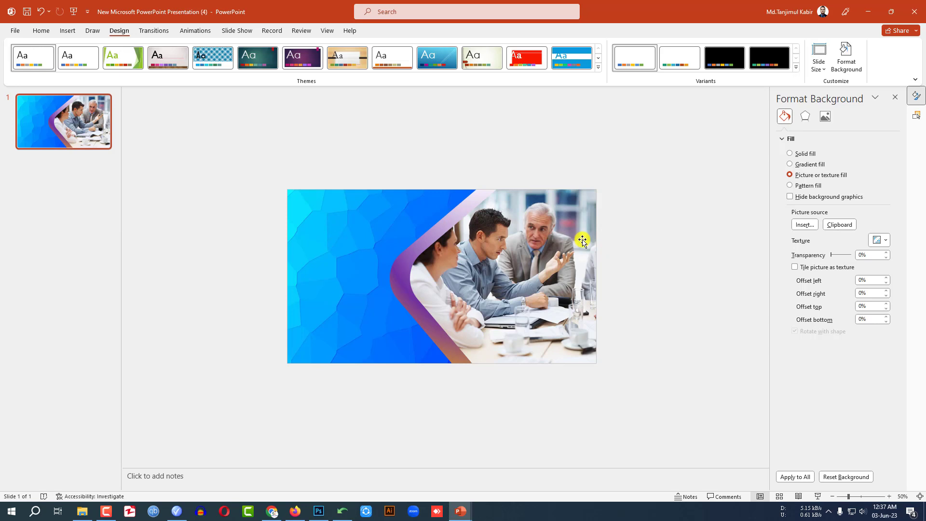
Step: Draw a text box near the slide's top left and paste in the MEETING ON SALES TARGET title
left_click(68, 30)
left_click(164, 73)
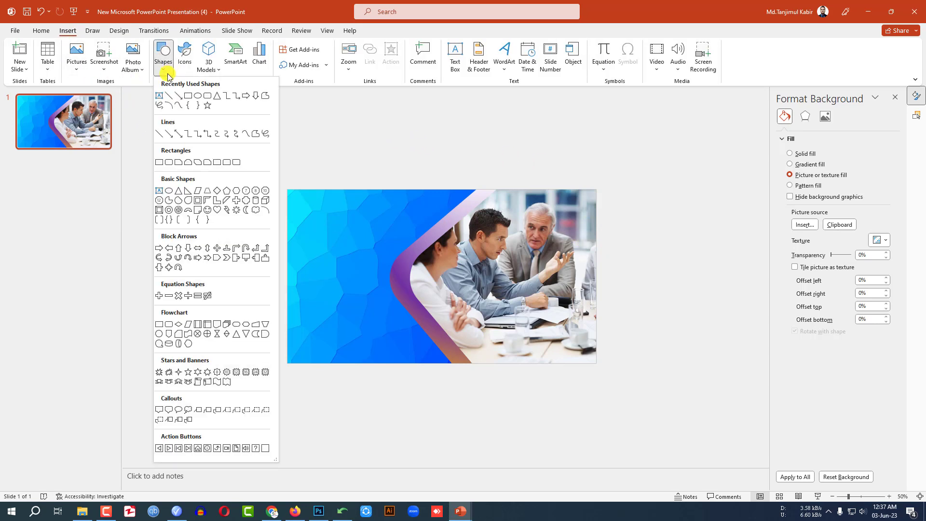
left_click(160, 96)
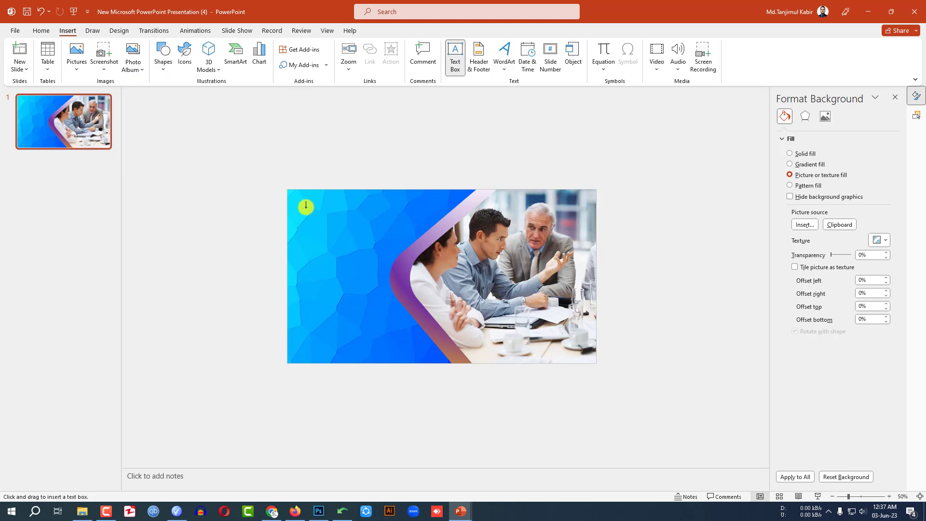
left_click_drag(308, 206, 396, 245)
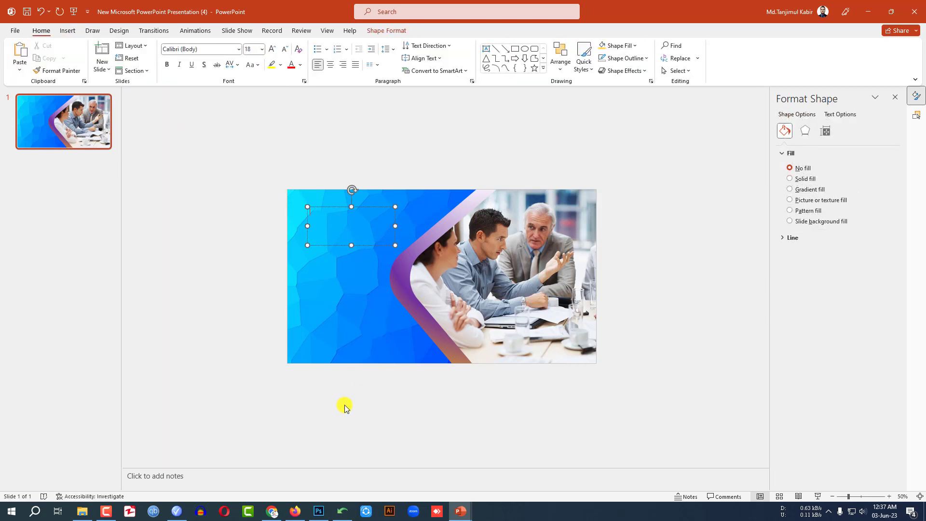
type("MEETING ON SALES TARGET")
Step: Format the whole title as white Anton, enlarged to size 40
triple_click(351, 210)
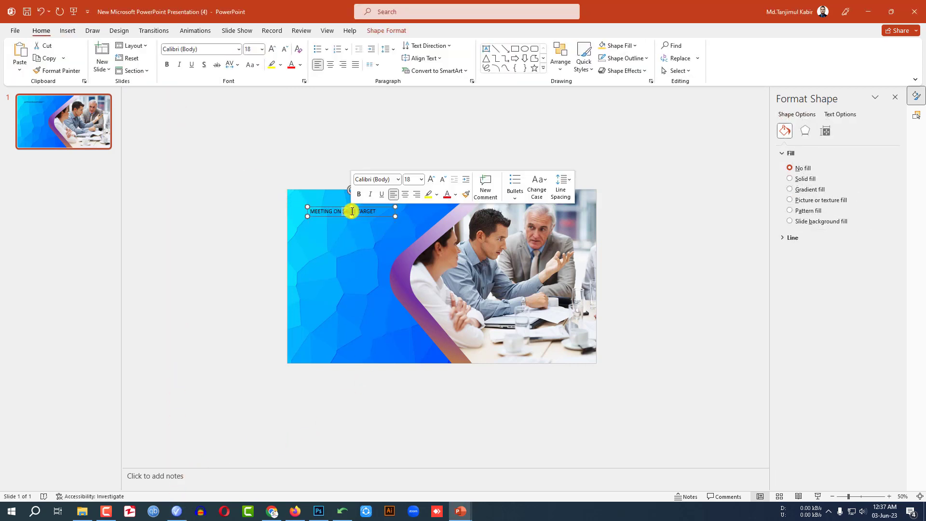
left_click(208, 50)
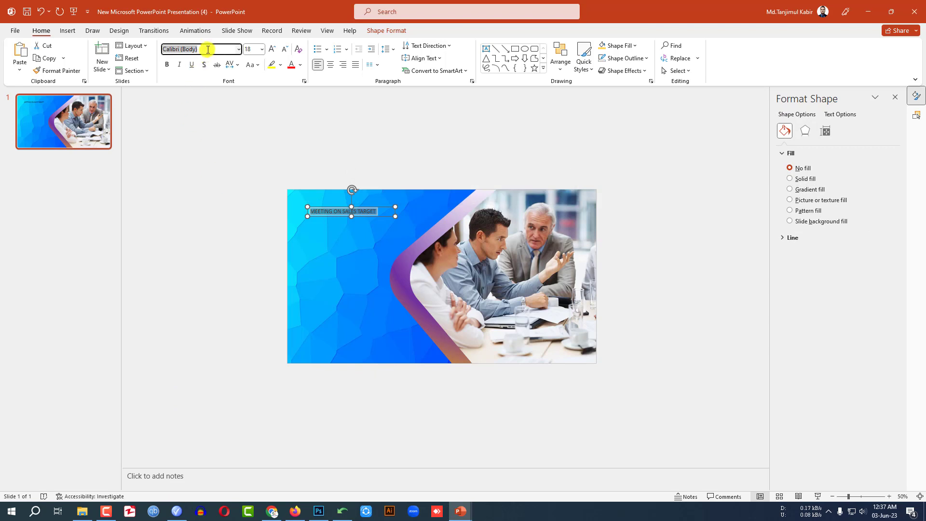
type("Anton")
key("Return")
left_click(301, 65)
left_click(291, 90)
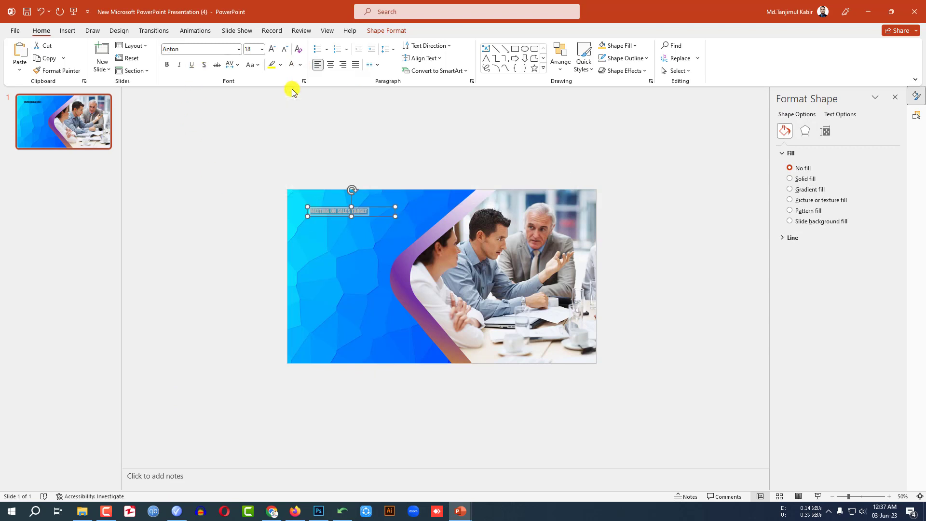
left_click(272, 49)
left_click(272, 49)
left_click(272, 49)
left_click(272, 48)
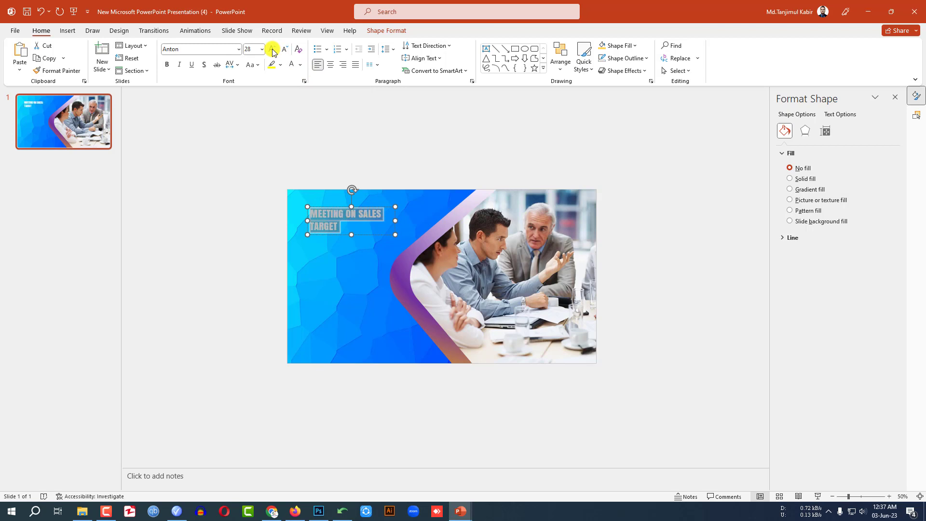
left_click(272, 49)
left_click(272, 49)
Step: Make the first line, MEETING ON, several sizes larger than the rest
left_click_drag(370, 212, 316, 213)
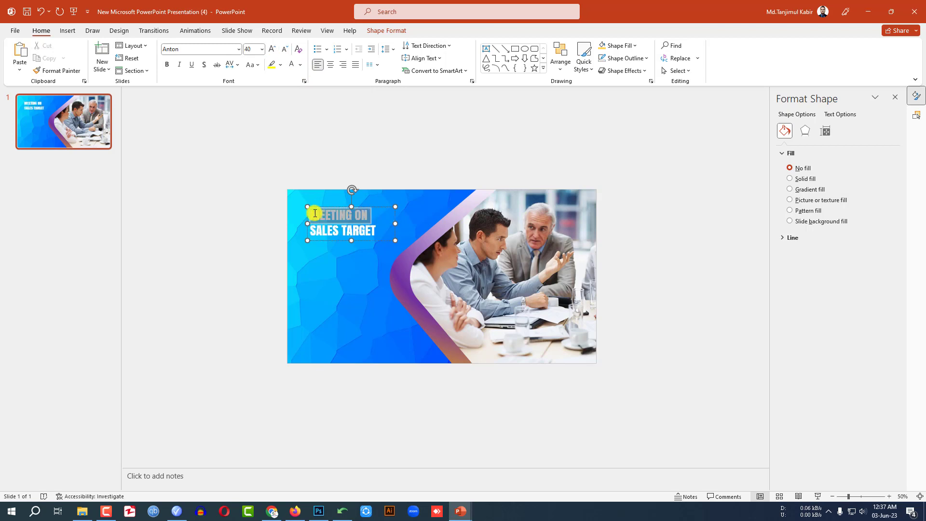
left_click(272, 49)
left_click(272, 49)
left_click(273, 48)
left_click(272, 49)
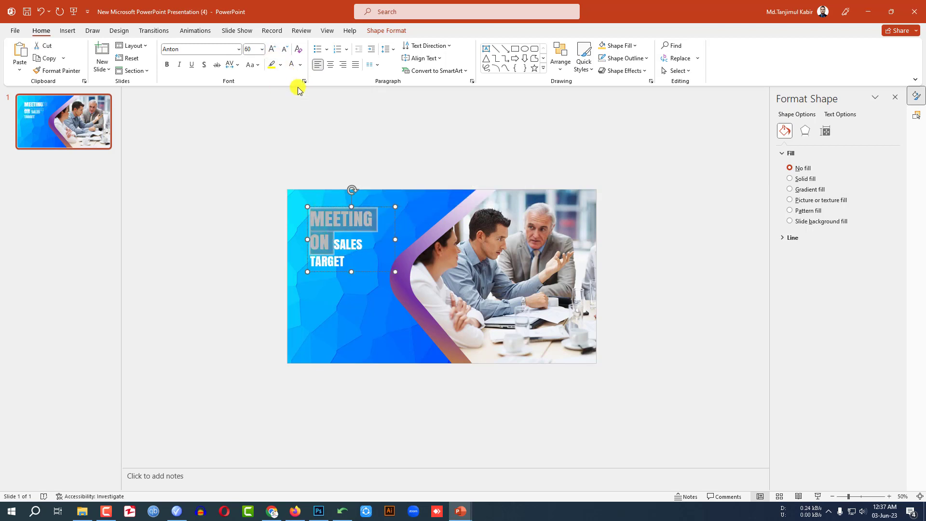
left_click(367, 236)
Step: Apply Loose character spacing to the entire title
triple_click(319, 224)
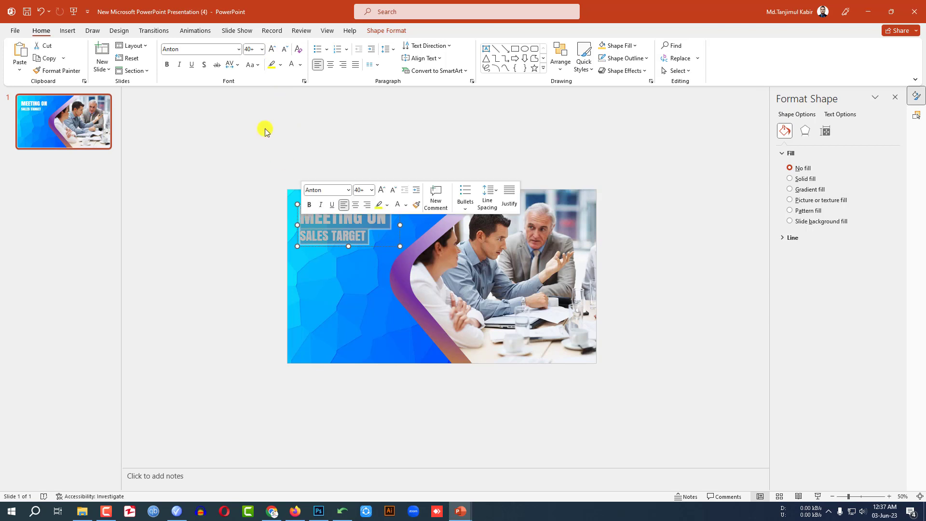
left_click(239, 66)
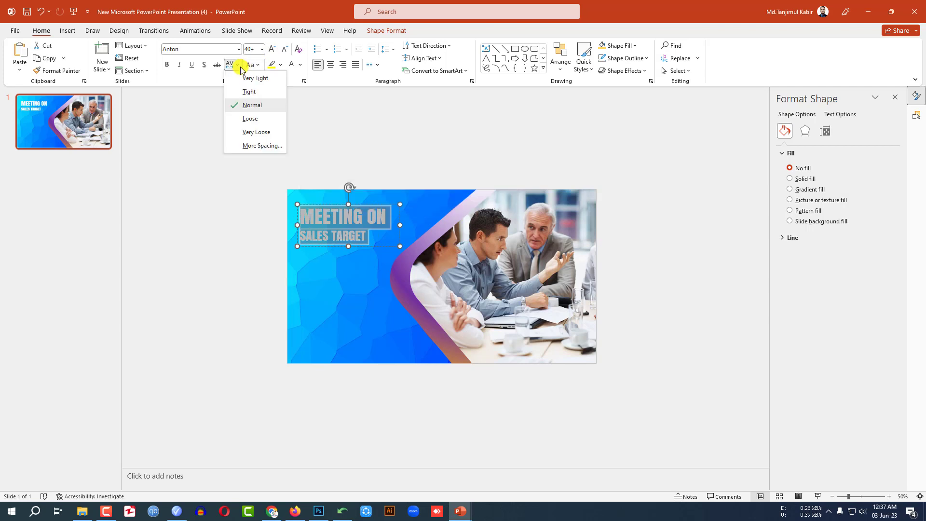
left_click(253, 121)
scroll(381, 240, "up", 3)
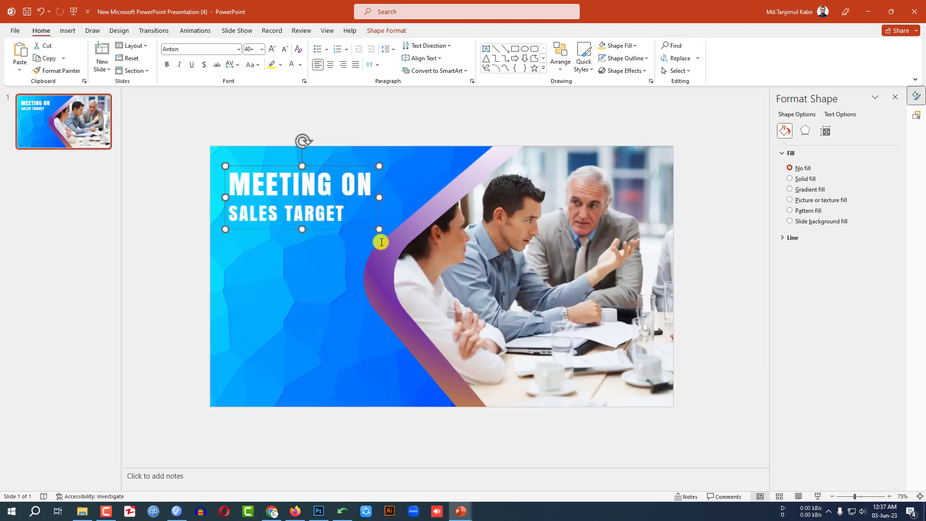